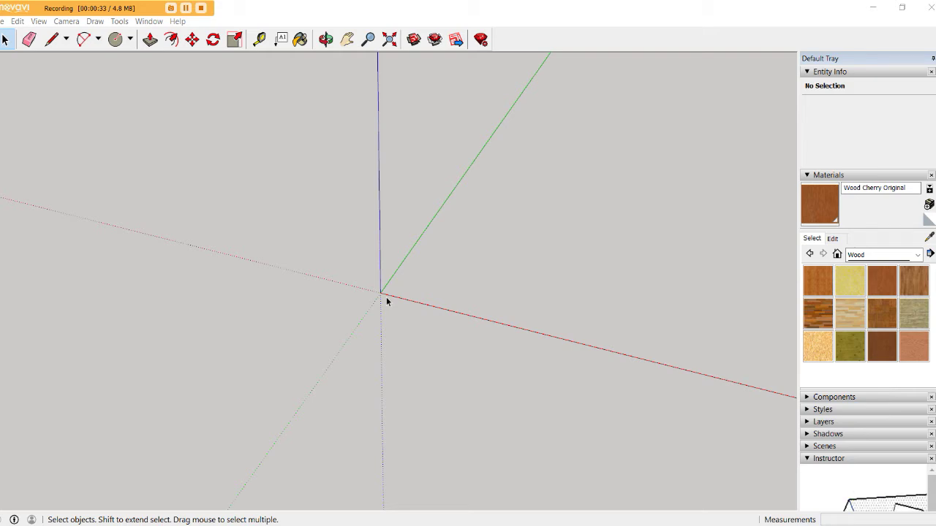
Activate the Circle tool to start drawing at the origin
click(115, 40)
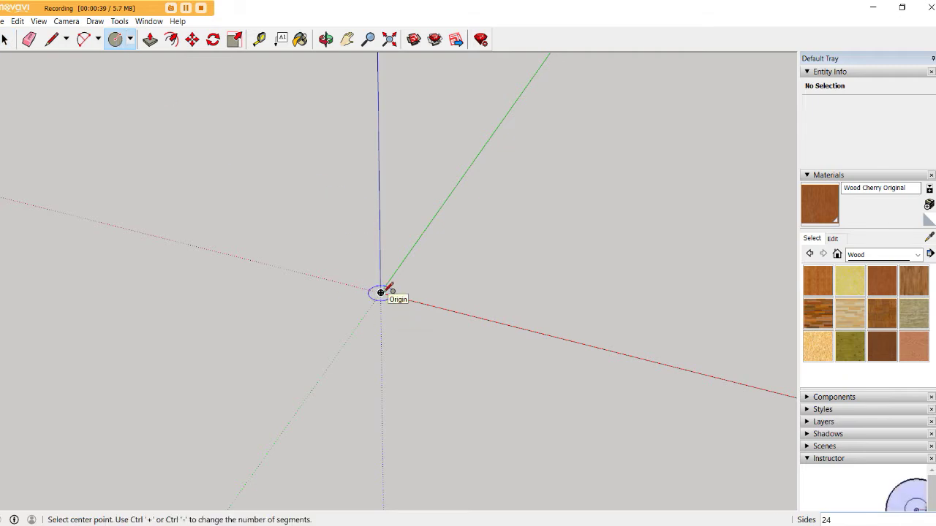
Draw a circle centred on the origin and push/pull its face up 2 inches
click(381, 293)
text(1'6")
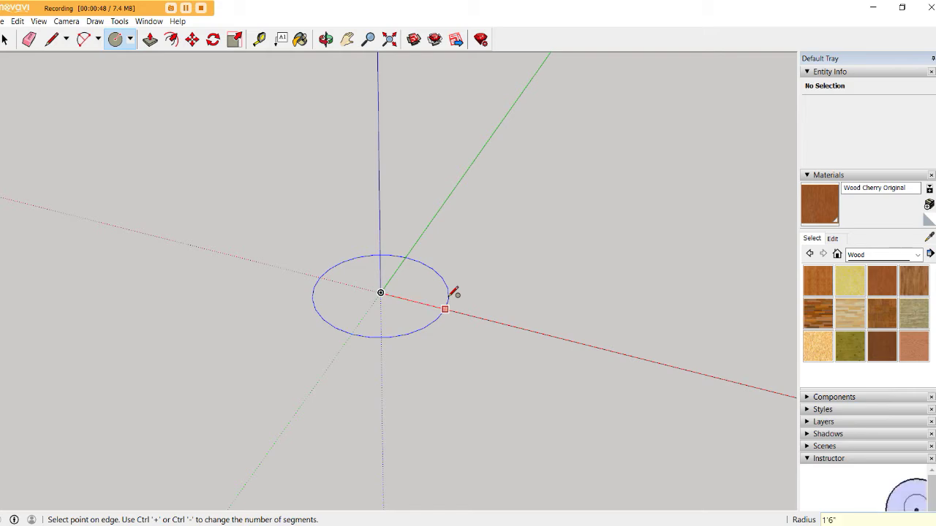
click(449, 295)
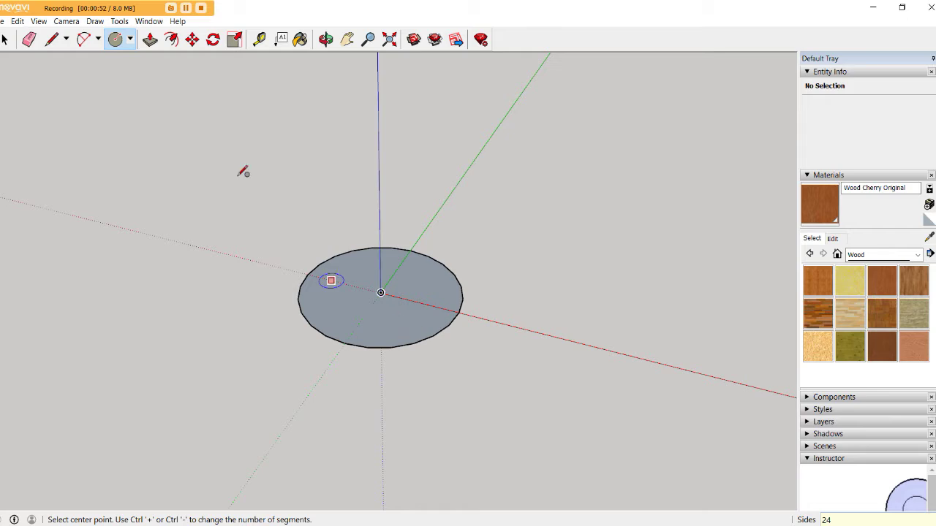
click(150, 38)
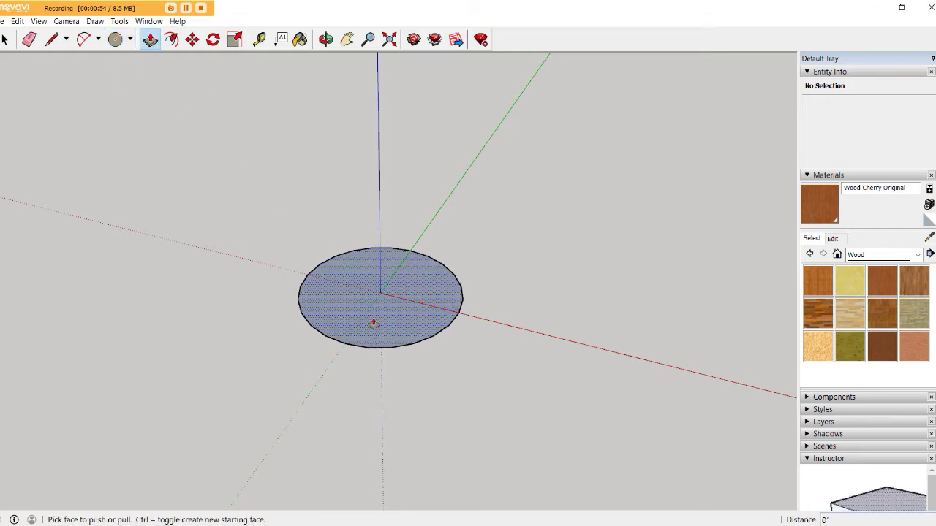
drag(372, 321, 373, 300)
text(2)
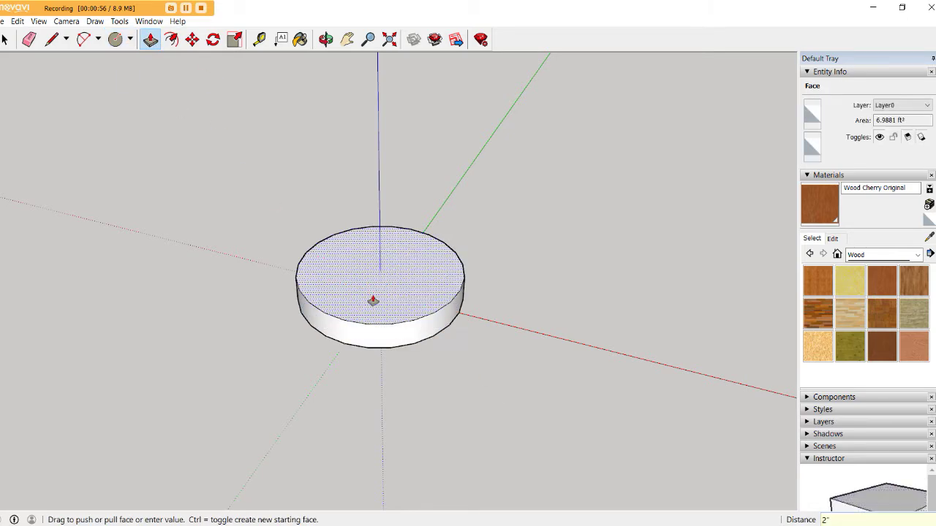
key(Return)
scroll(350, 363, up, 3)
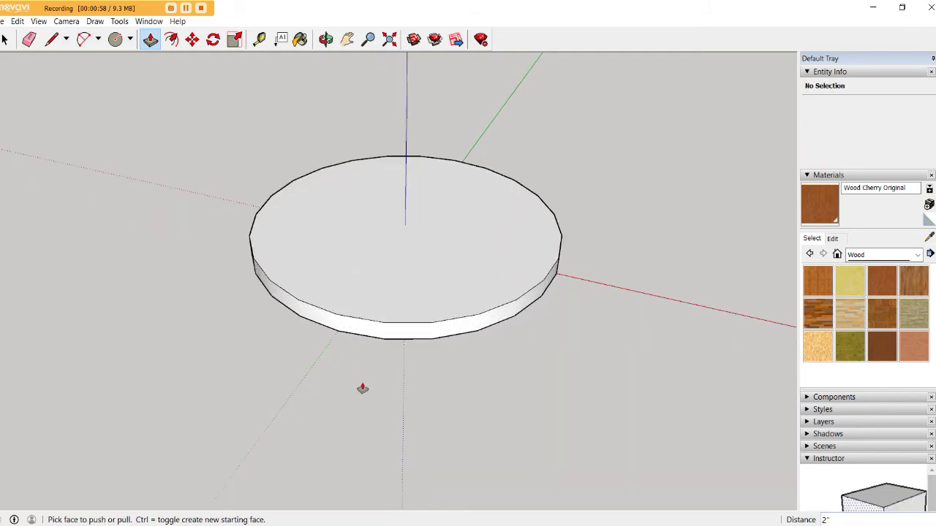
mouse_move(359, 388)
middle_down()
mouse_move(428, 250)
mouse_move(421, 106)
mouse_move(408, 191)
mouse_move(410, 251)
mouse_move(410, 114)
mouse_move(422, 385)
mouse_move(394, 382)
mouse_move(429, 412)
middle_up()
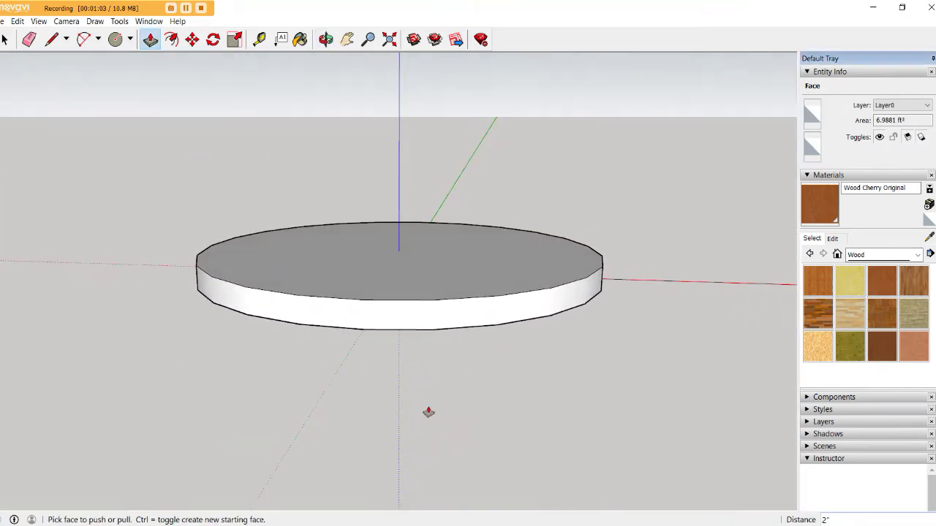
scroll(215, 205, down, 2)
mouse_move(215, 205)
middle_down()
mouse_move(268, 271)
mouse_move(508, 278)
middle_up()
scroll(507, 278, down, 2)
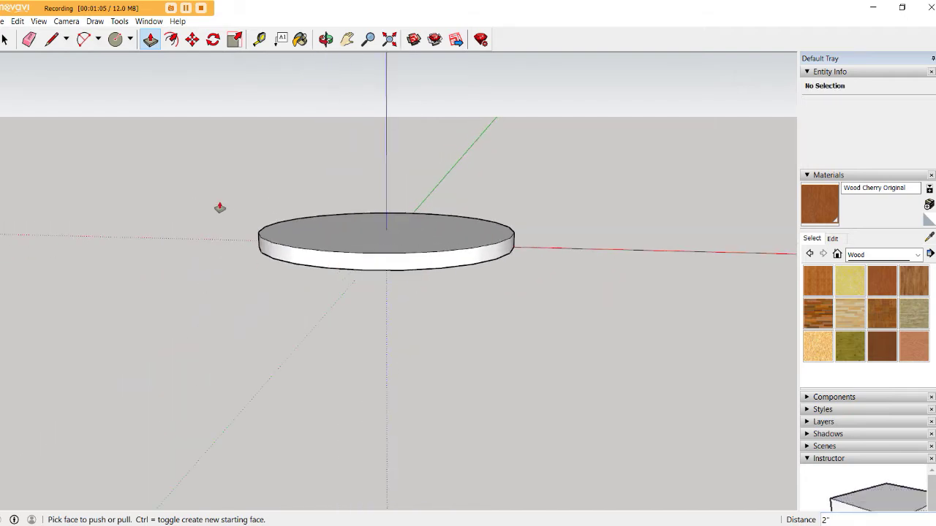
Select the whole disc and make it a component named 'top'
key(space)
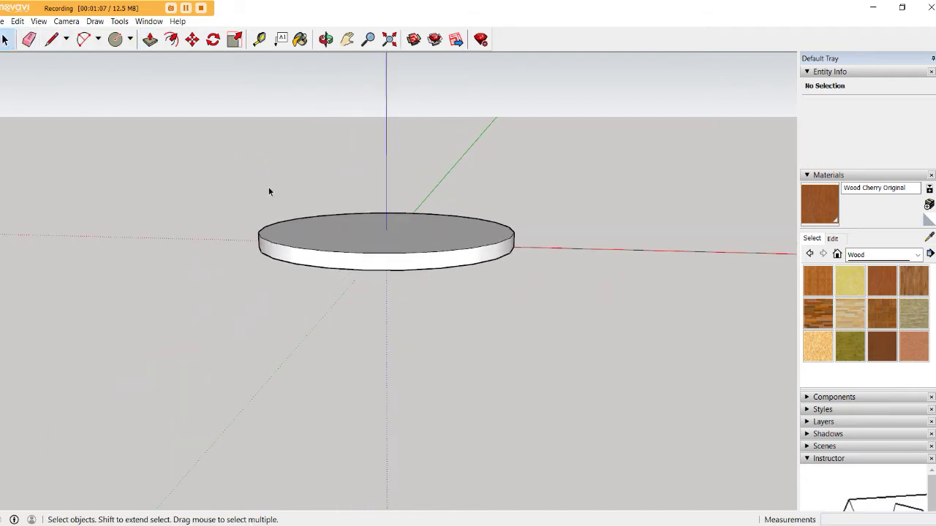
drag(228, 281, 666, 155)
right_click(453, 247)
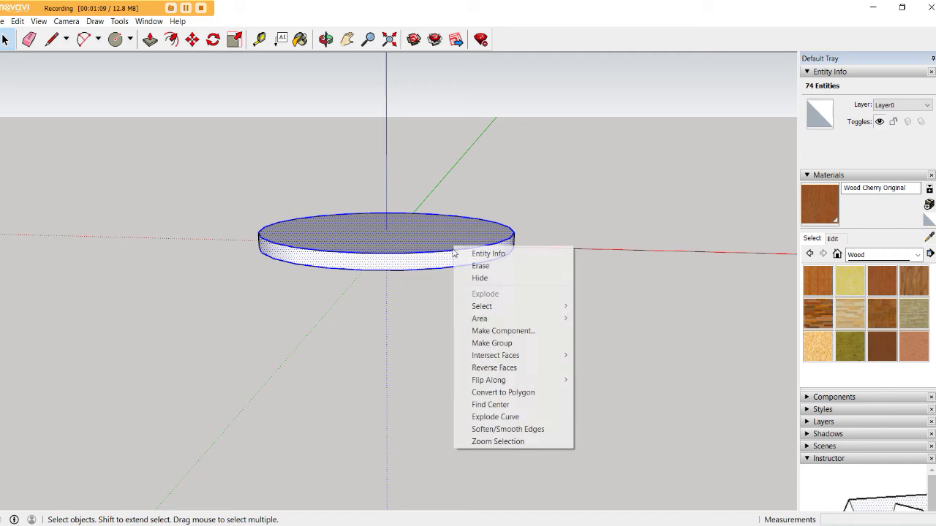
click(522, 333)
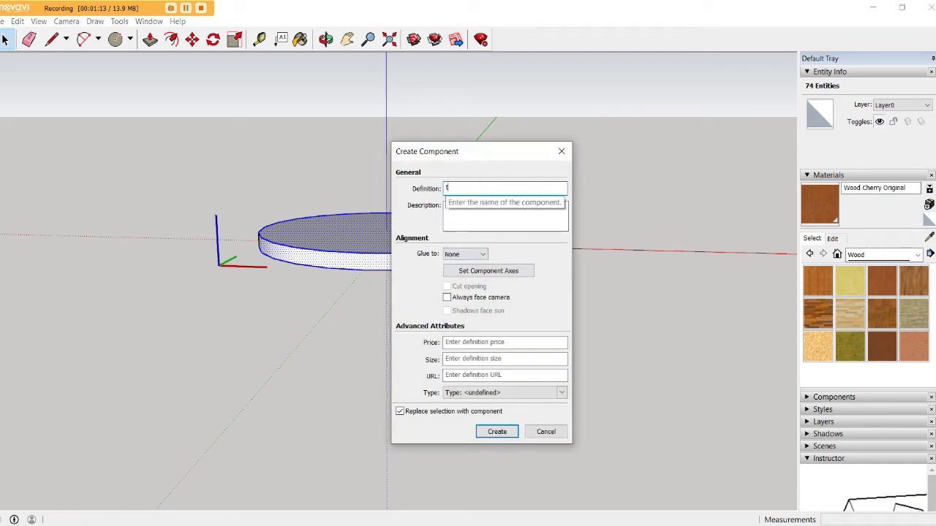
text(op)
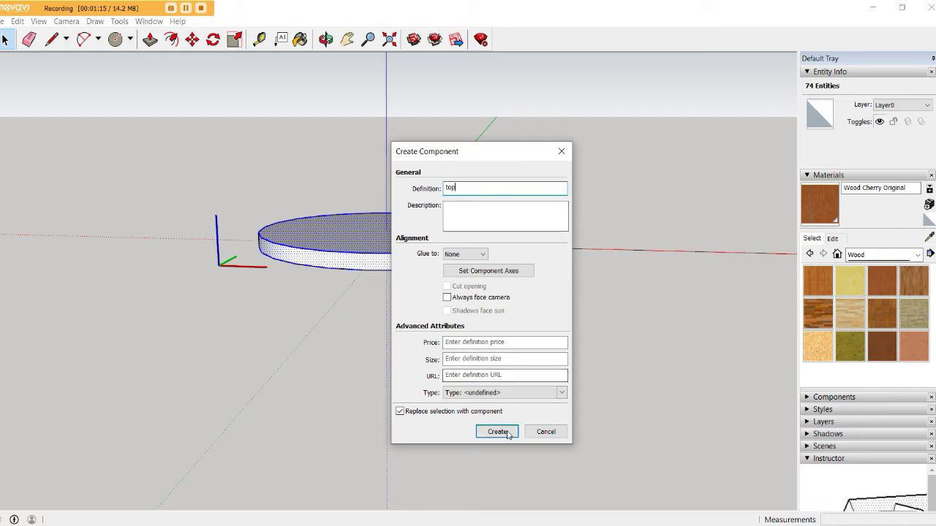
click(505, 432)
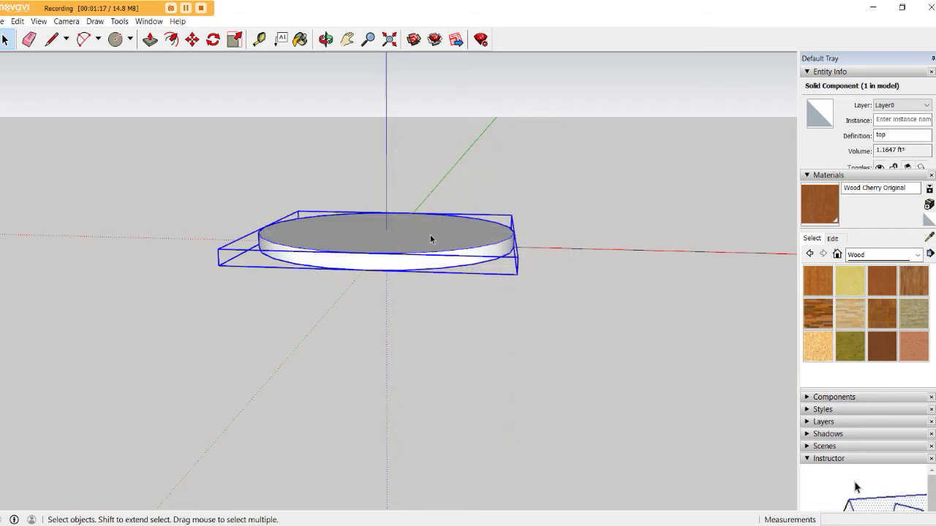
Orbit to a level front view of the 'top' component
mouse_move(430, 239)
middle_down()
mouse_move(510, 316)
mouse_move(445, 297)
mouse_move(455, 266)
mouse_move(463, 328)
mouse_move(463, 299)
middle_up()
scroll(397, 295, up, 3)
scroll(402, 290, up, 1)
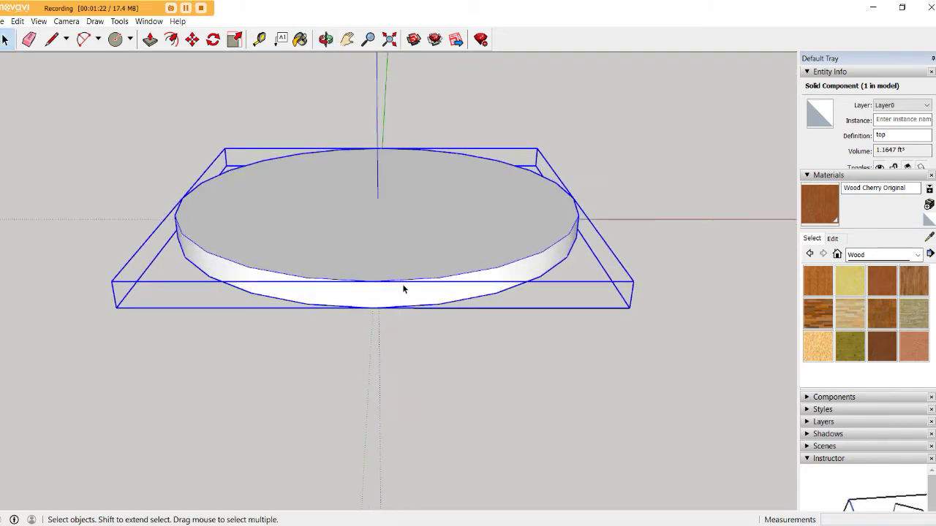
mouse_move(404, 293)
middle_down()
mouse_move(413, 288)
mouse_move(418, 183)
middle_up()
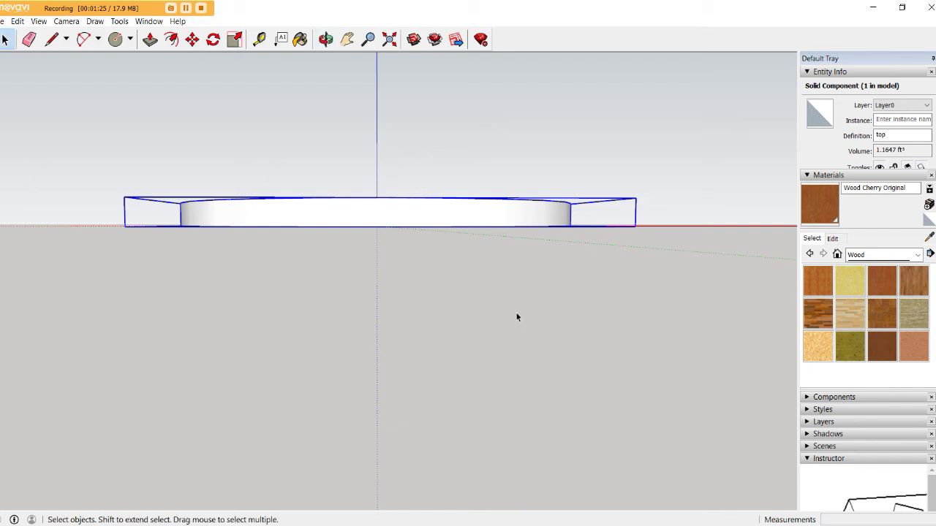
scroll(519, 320, down, 2)
scroll(468, 358, down, 1)
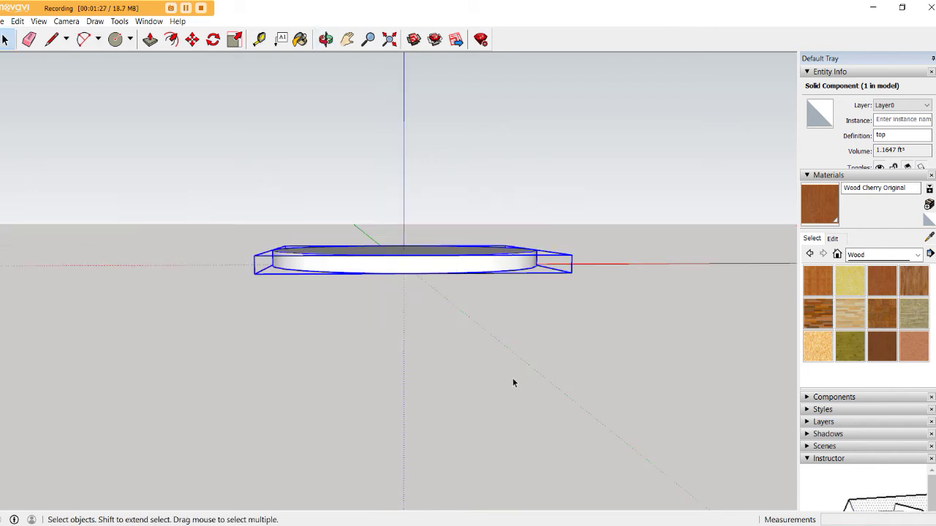
click(191, 38)
click(404, 274)
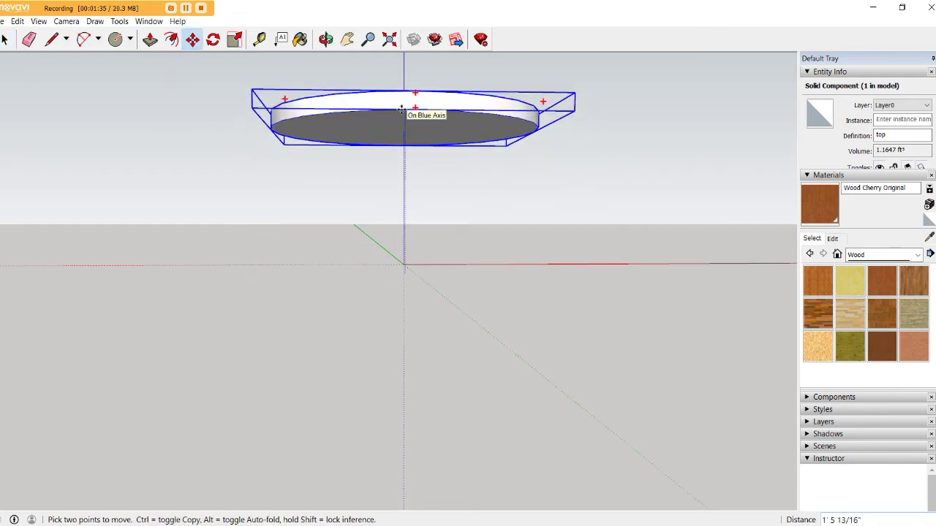
key(Return)
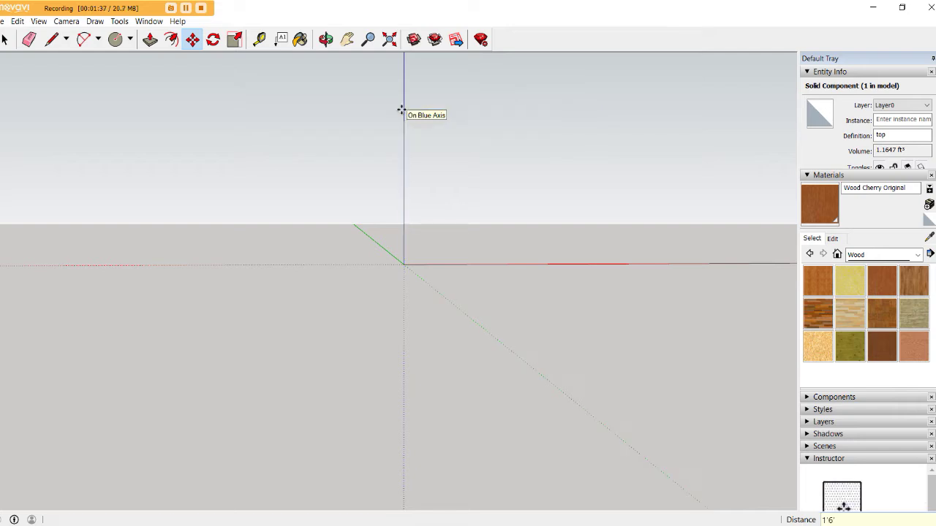
scroll(397, 406, up, 2)
scroll(395, 366, down, 2)
middle_drag(393, 327, 407, 403)
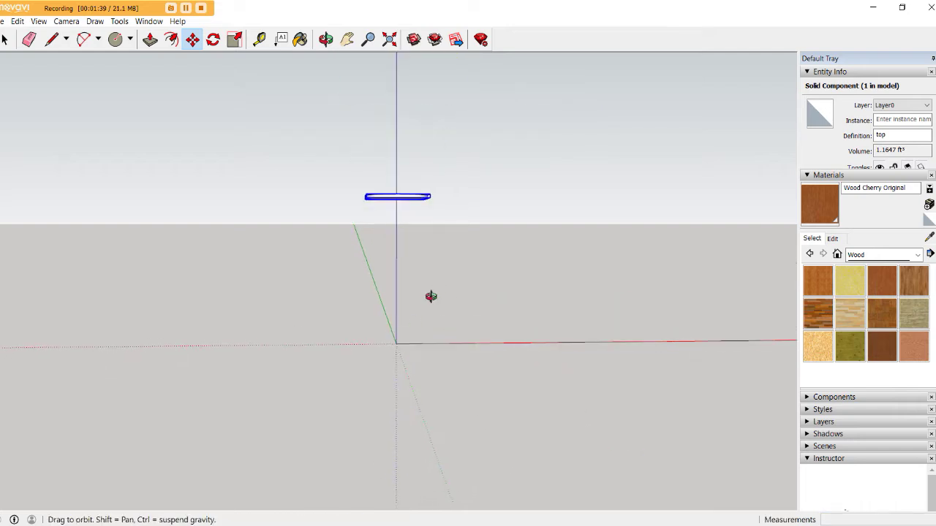
key(ctrl+z)
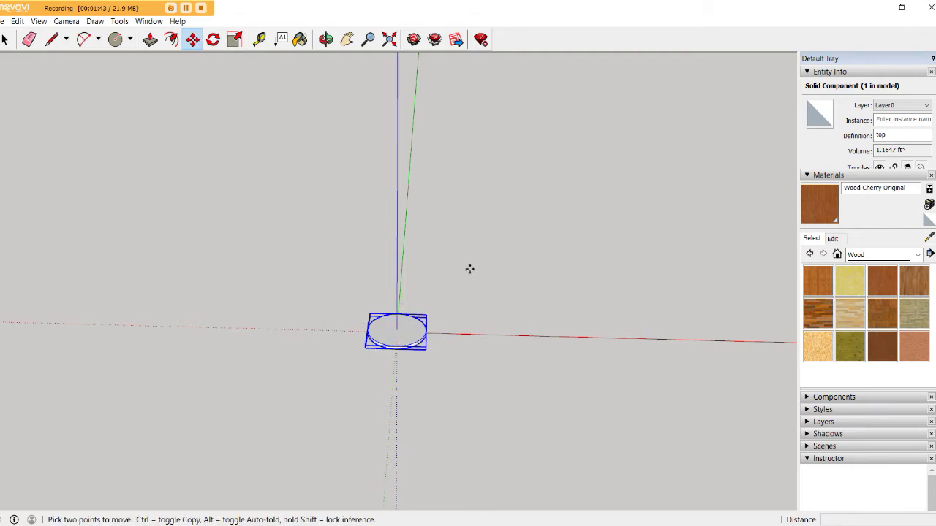
click(413, 335)
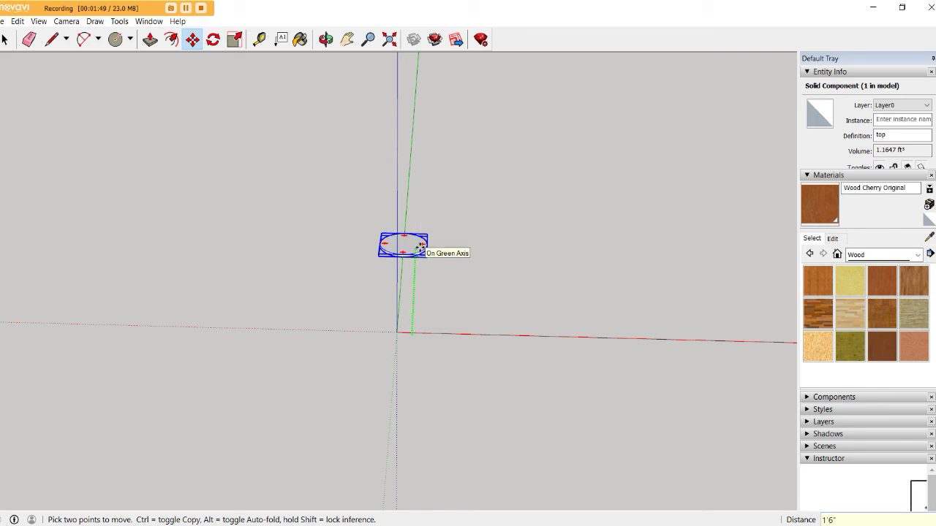
key(Escape)
key(o)
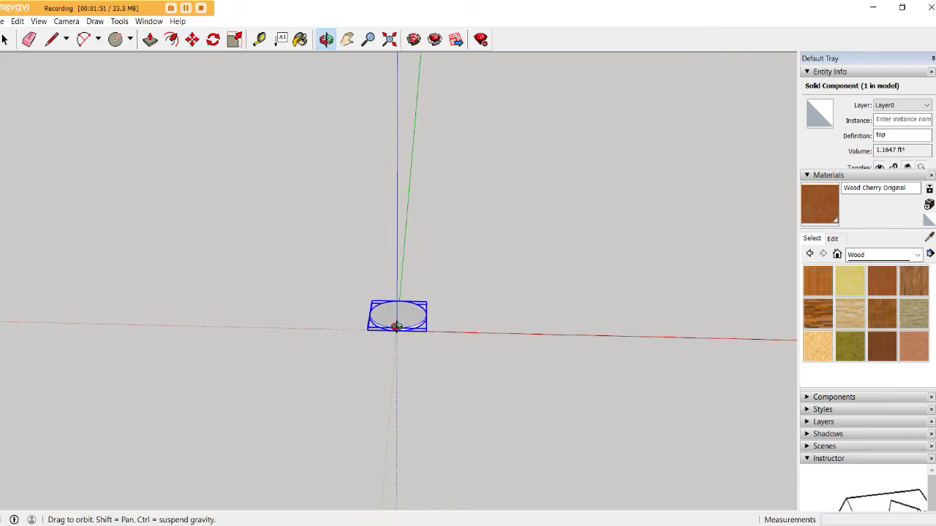
drag(396, 326, 419, 209)
key(m)
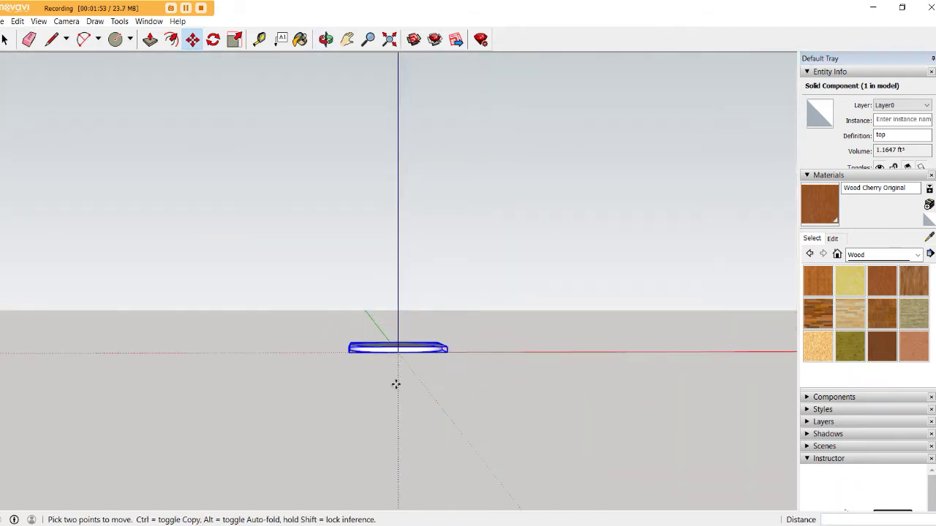
scroll(396, 385, up, 3)
scroll(414, 349, down, 1)
mouse_move(413, 349)
middle_down()
mouse_move(411, 288)
mouse_move(233, 335)
middle_up()
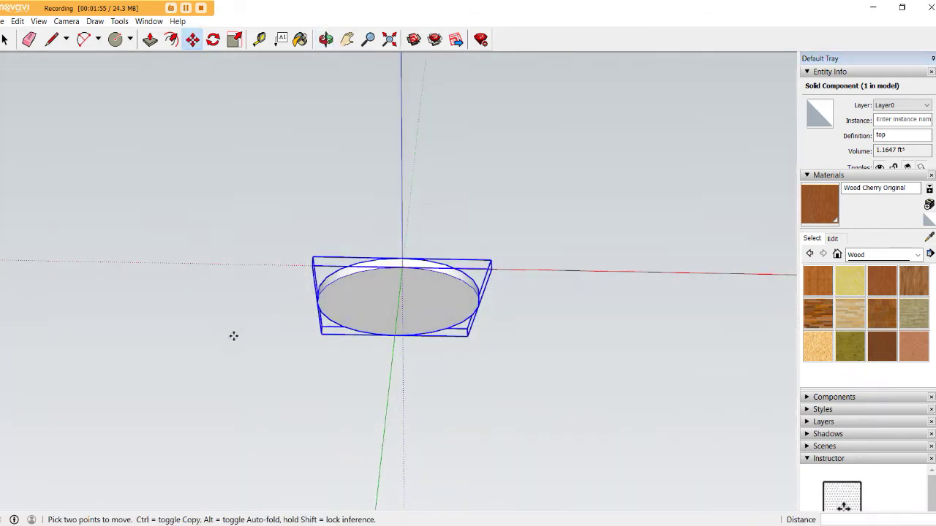
key(ctrl+t)
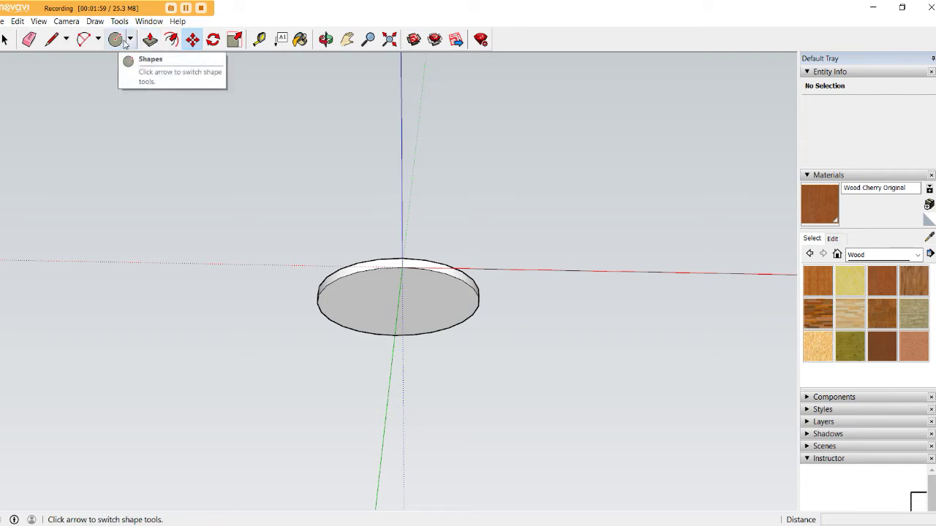
Draw a 1-inch-radius circle at the origin beneath the top disc
click(123, 42)
scroll(414, 288, up, 2)
scroll(412, 278, up, 2)
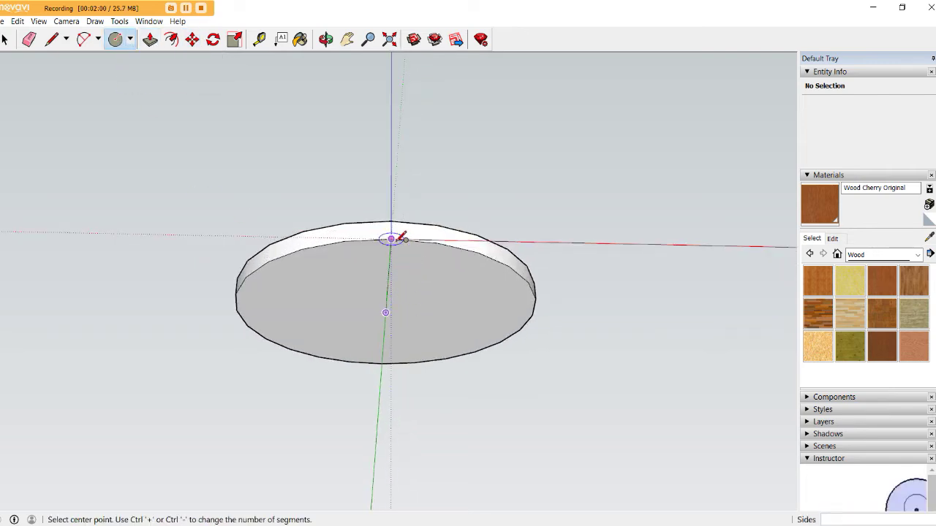
click(391, 239)
middle_drag(397, 244, 386, 384)
text(1)
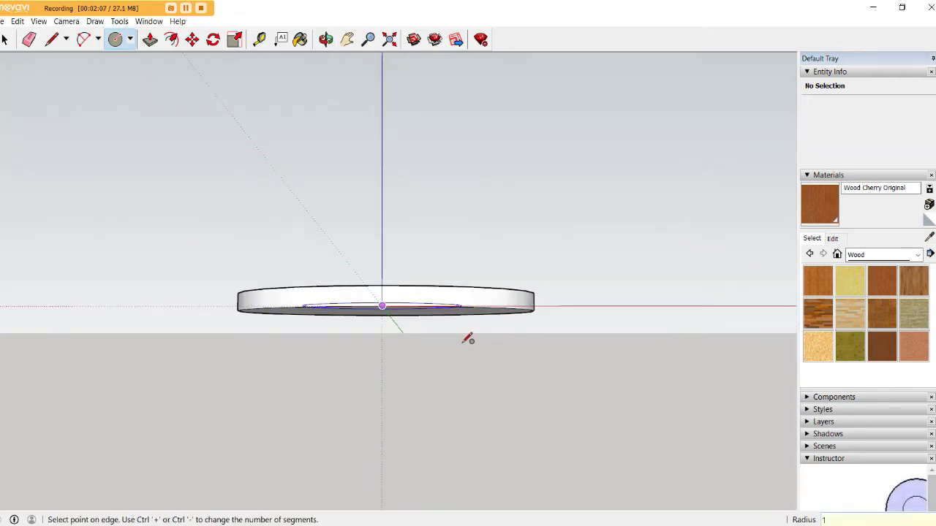
key(Return)
scroll(439, 324, up, 2)
scroll(376, 300, up, 5)
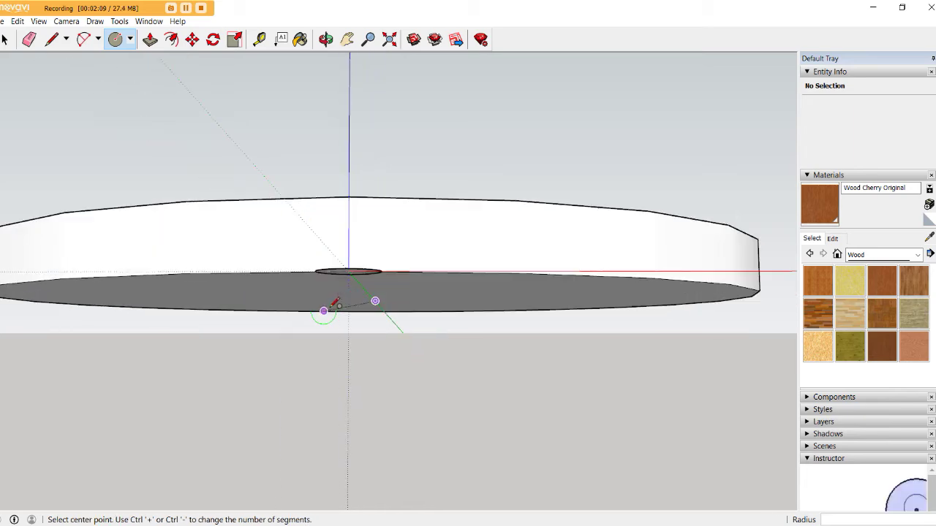
mouse_move(376, 301)
middle_down()
mouse_move(359, 238)
mouse_move(369, 102)
middle_up()
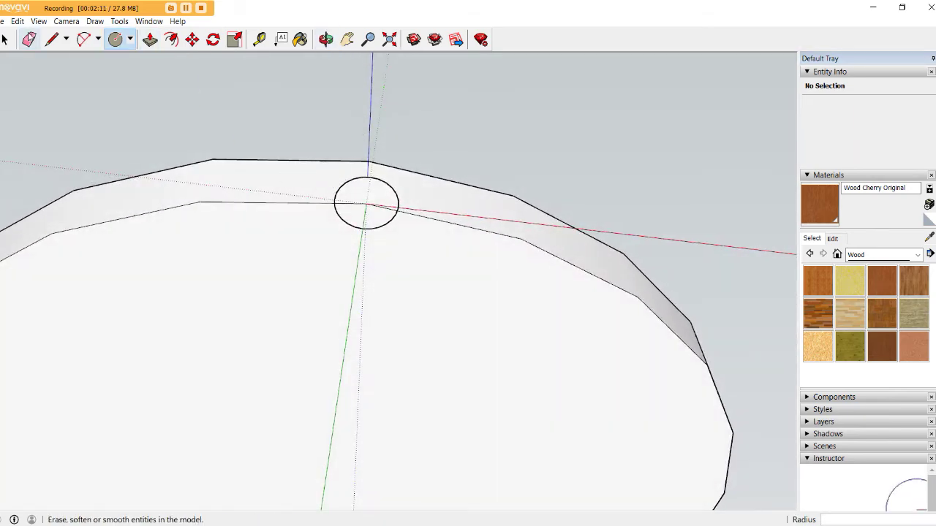
Window-select the new small circle and its face
click(5, 39)
drag(304, 158, 425, 255)
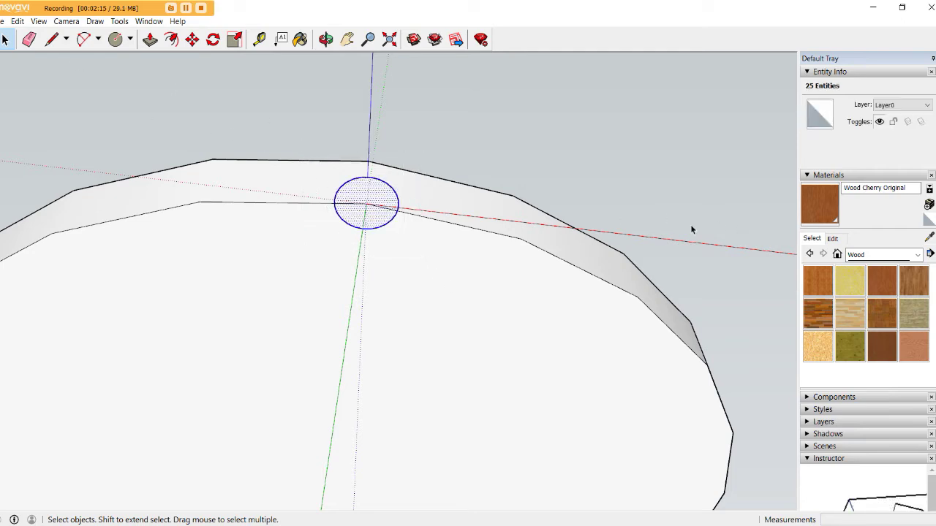
click(192, 39)
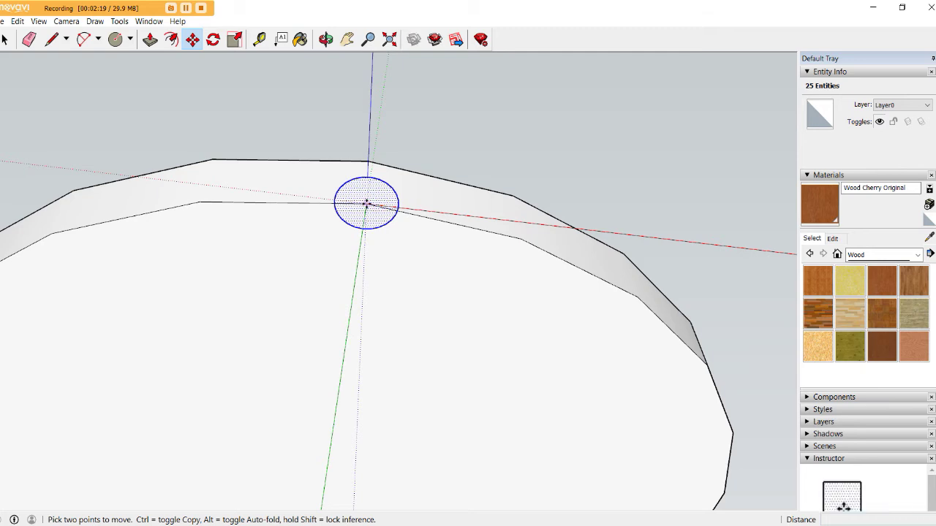
Move the circle 1 inch along the green axis and extrude it 1' 6"
click(366, 204)
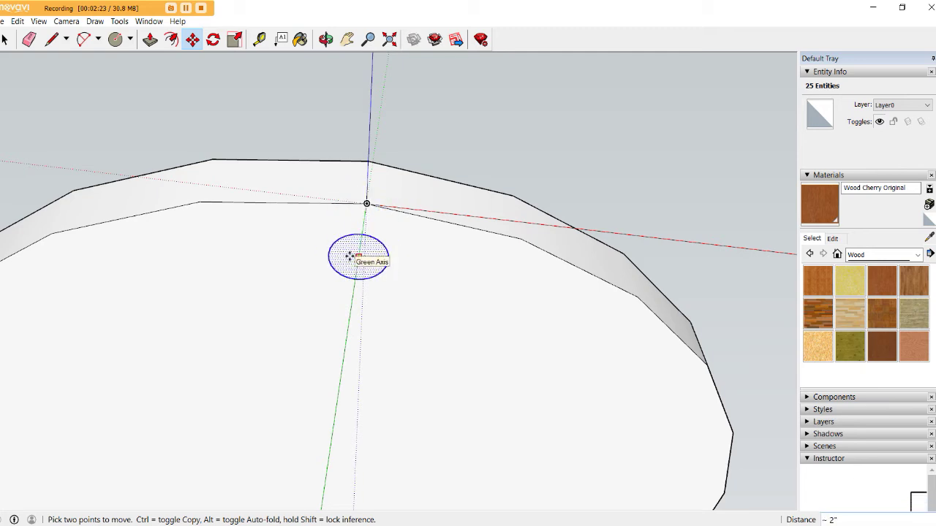
key(Return)
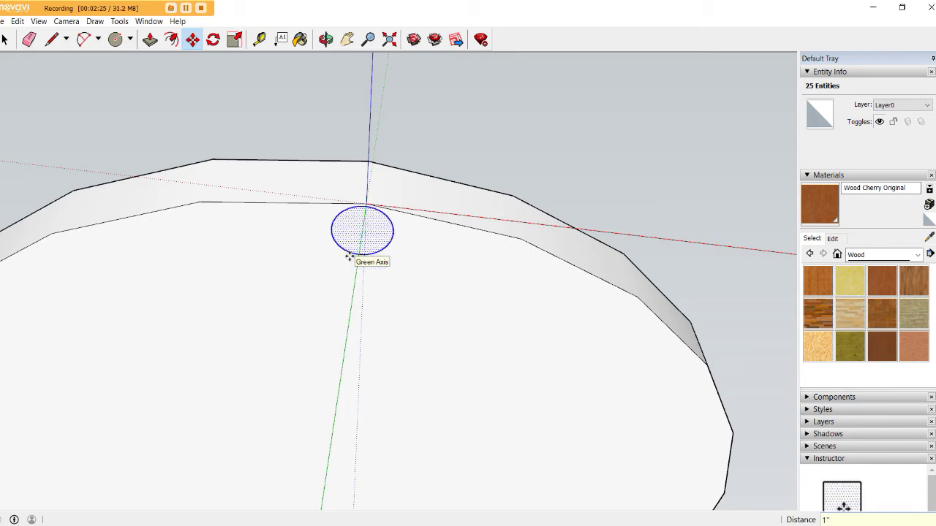
click(150, 39)
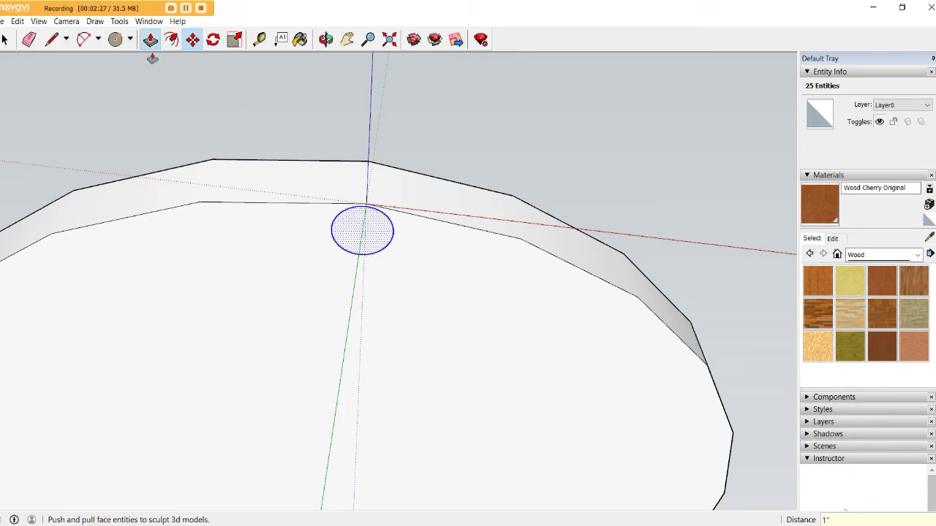
click(365, 238)
key(Escape)
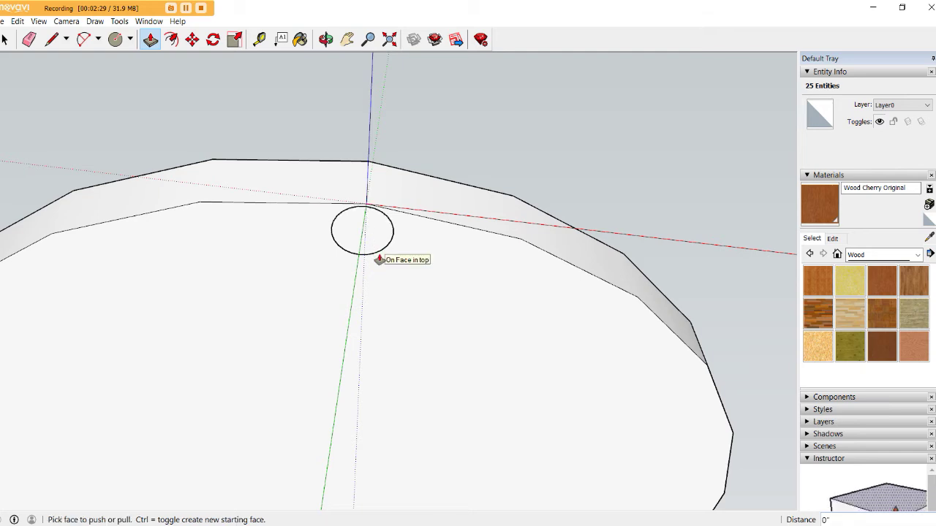
click(351, 231)
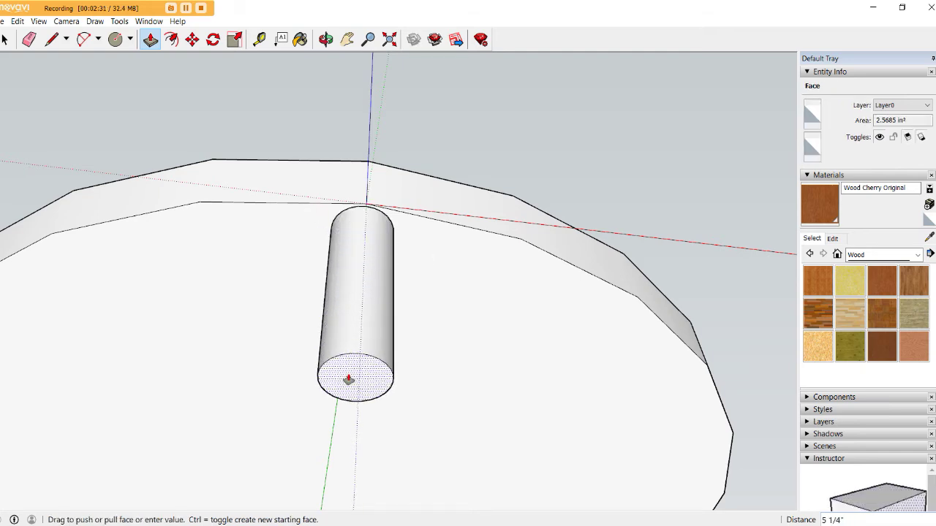
text(1' 6")
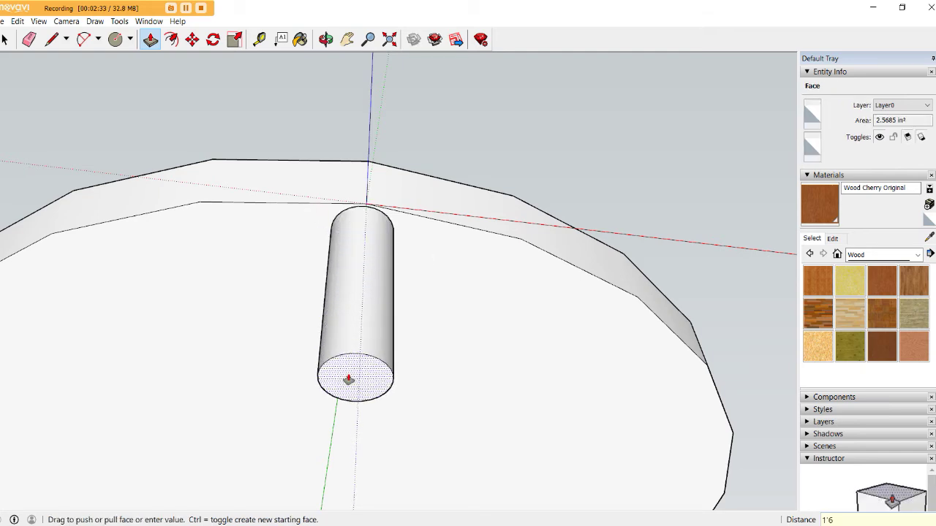
key(Return)
Zoom out to view the whole table and select the entire cylinder
scroll(512, 225, down, 5)
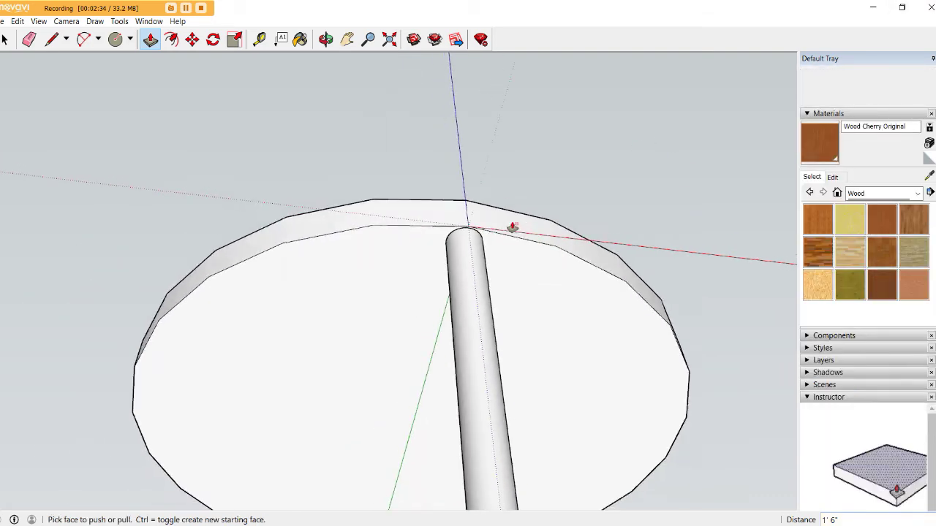
scroll(534, 275, down, 3)
scroll(539, 284, down, 1)
mouse_move(539, 285)
middle_down()
mouse_move(481, 217)
mouse_move(414, 192)
middle_up()
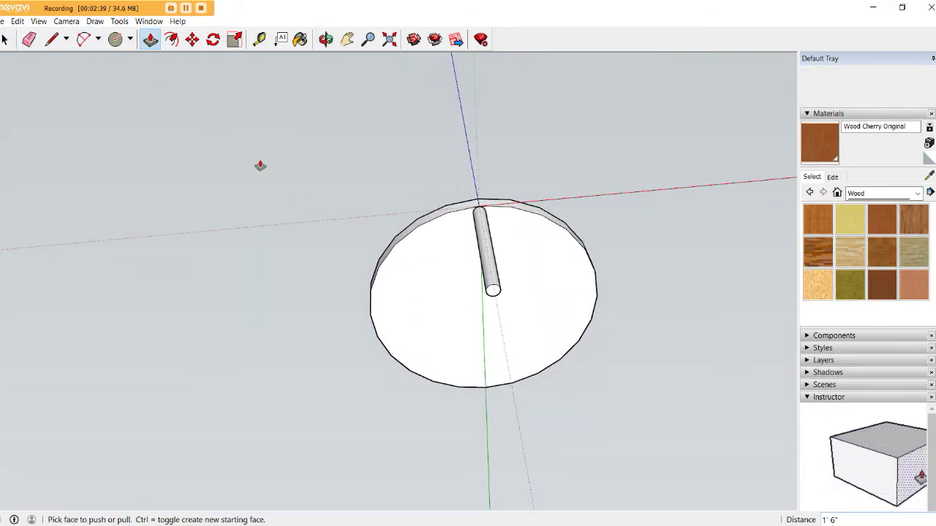
key(space)
drag(421, 164, 519, 320)
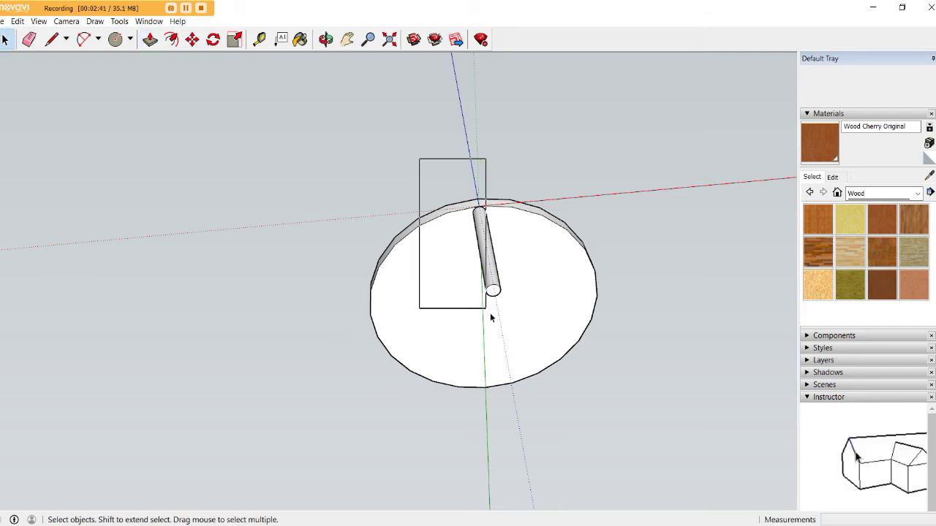
Make the cylinder a component named 'leg', replacing the existing definition
right_click(483, 253)
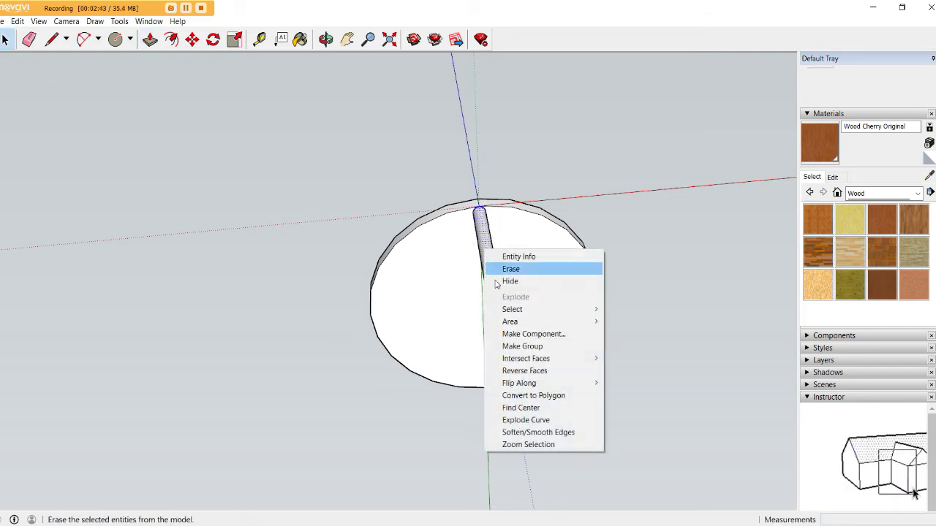
click(574, 336)
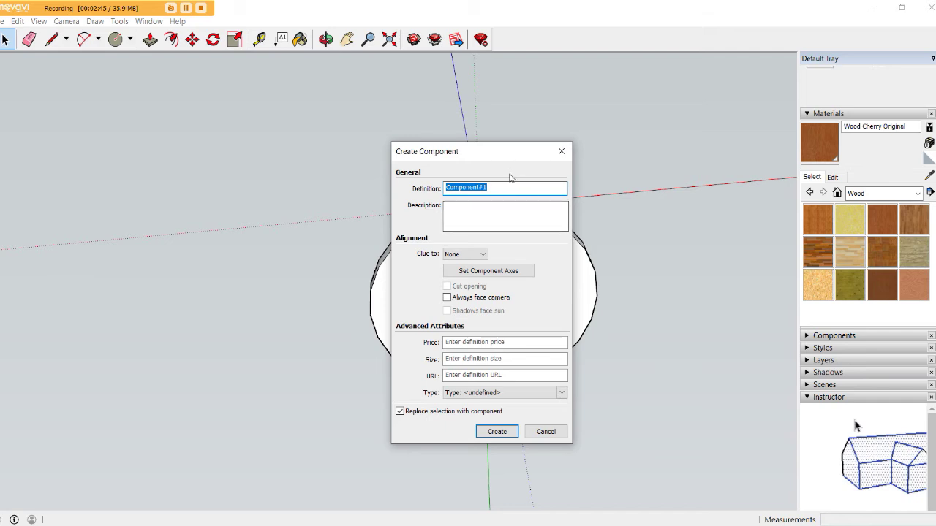
key(BackSpace)
text(leg)
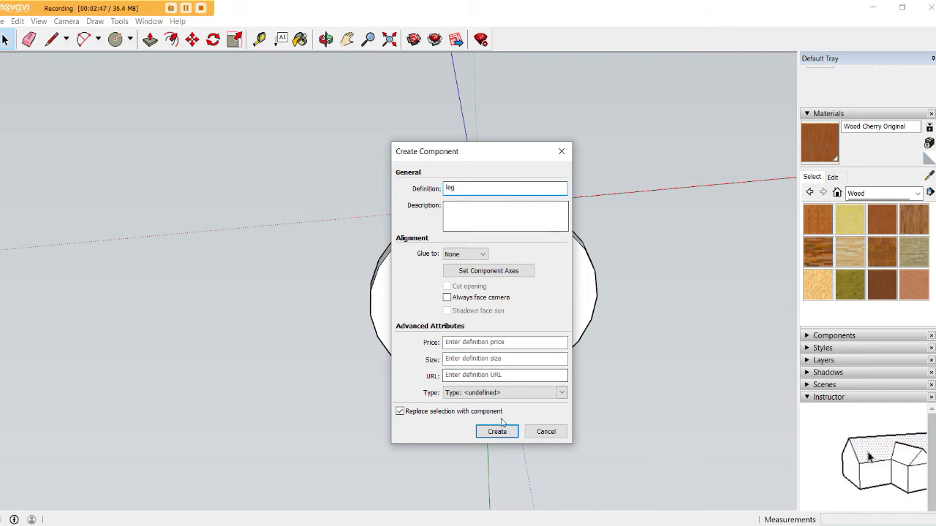
click(497, 432)
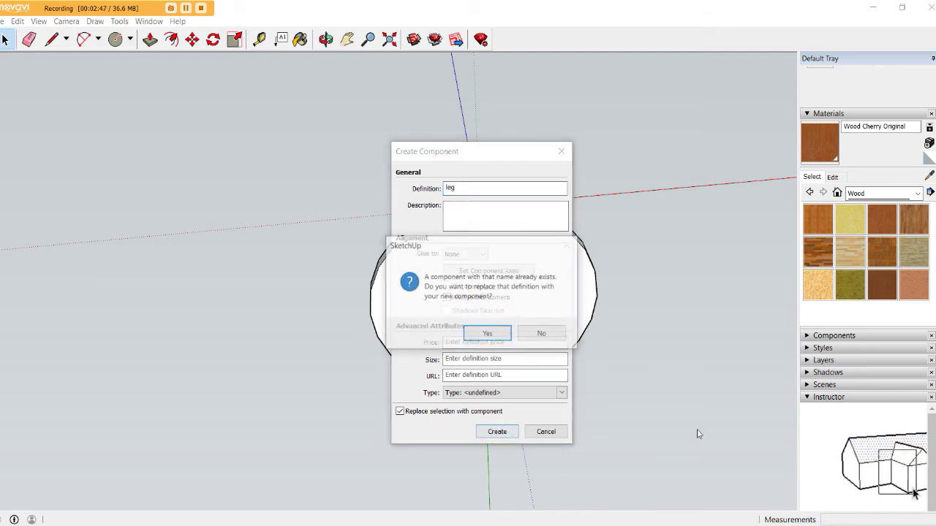
click(477, 336)
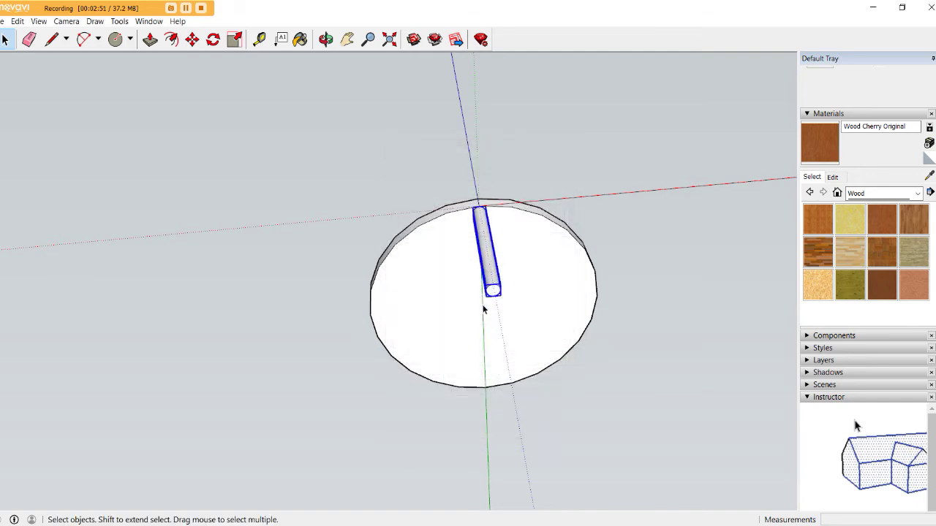
Reselect the leg component and orbit to a near top-down view
right_click(492, 270)
click(648, 218)
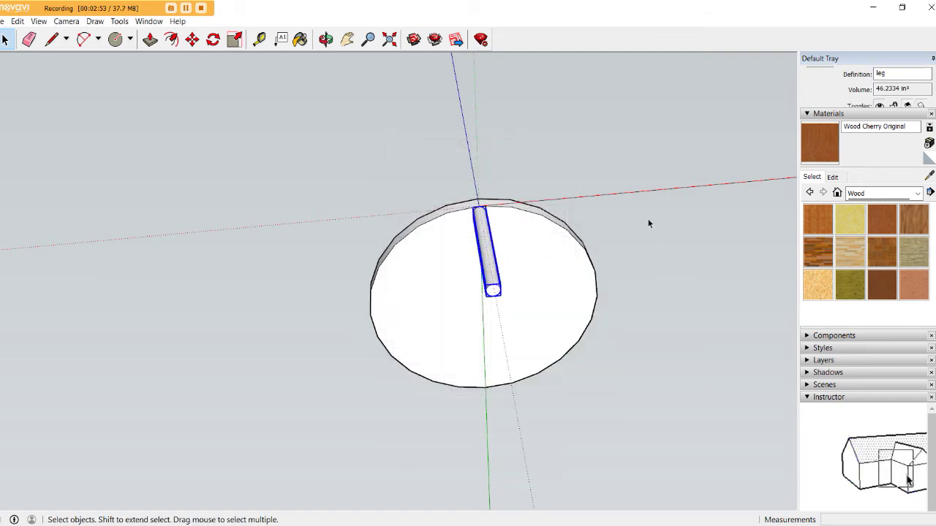
click(493, 267)
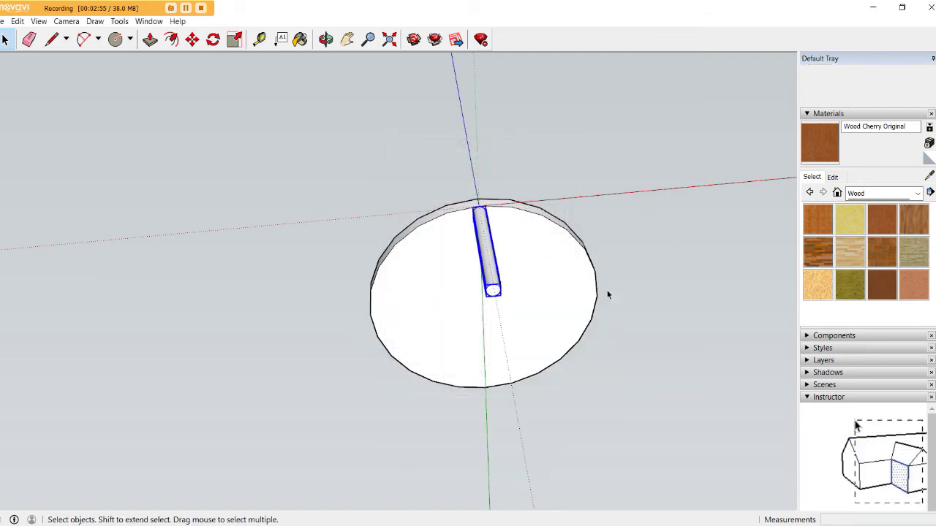
mouse_move(608, 292)
middle_down()
mouse_move(480, 142)
mouse_move(633, 168)
middle_up()
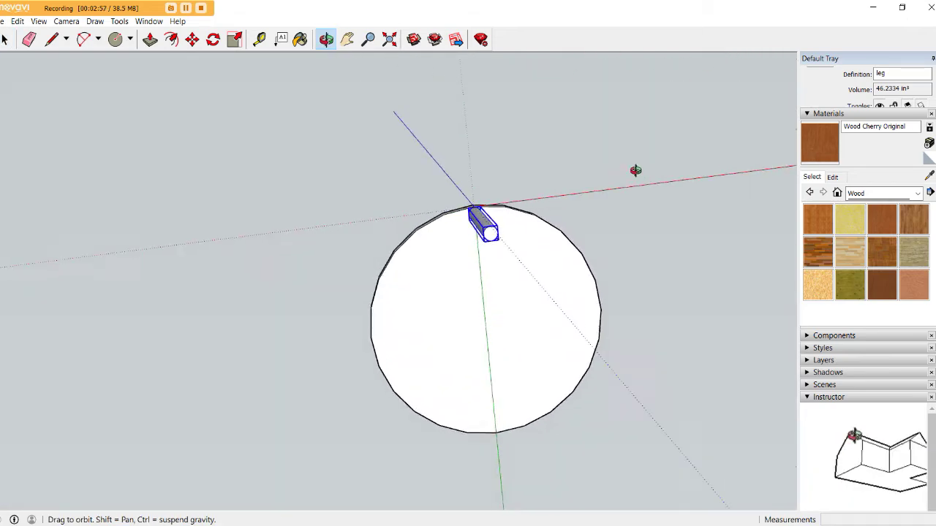
Copy the leg with Move+Ctrl to the opposite edge of the tabletop
click(198, 40)
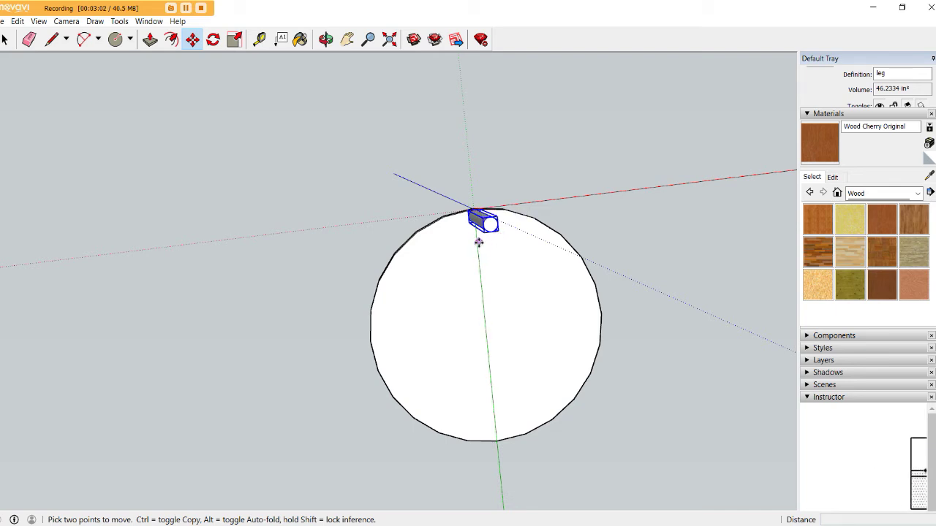
middle_drag(478, 242, 453, 149)
scroll(434, 127, up, 1)
scroll(428, 110, up, 3)
scroll(438, 103, up, 2)
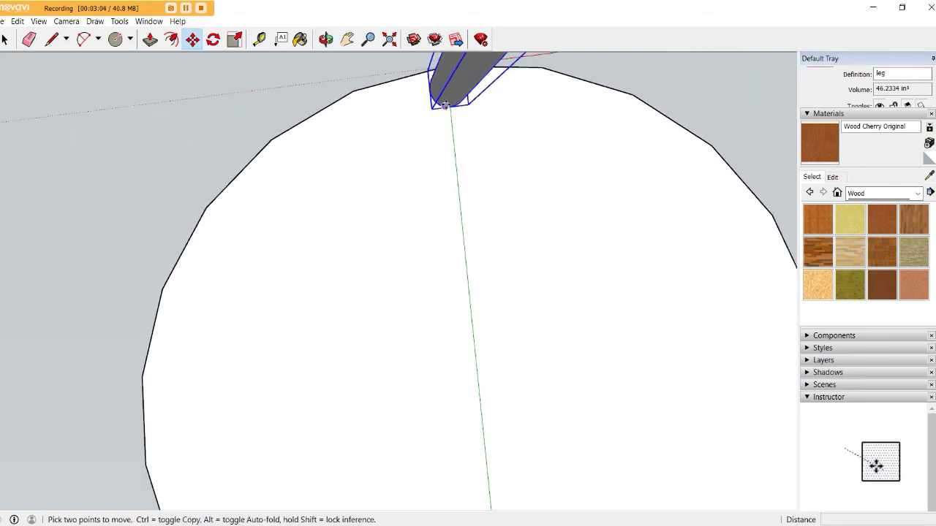
scroll(446, 106, up, 1)
click(447, 106)
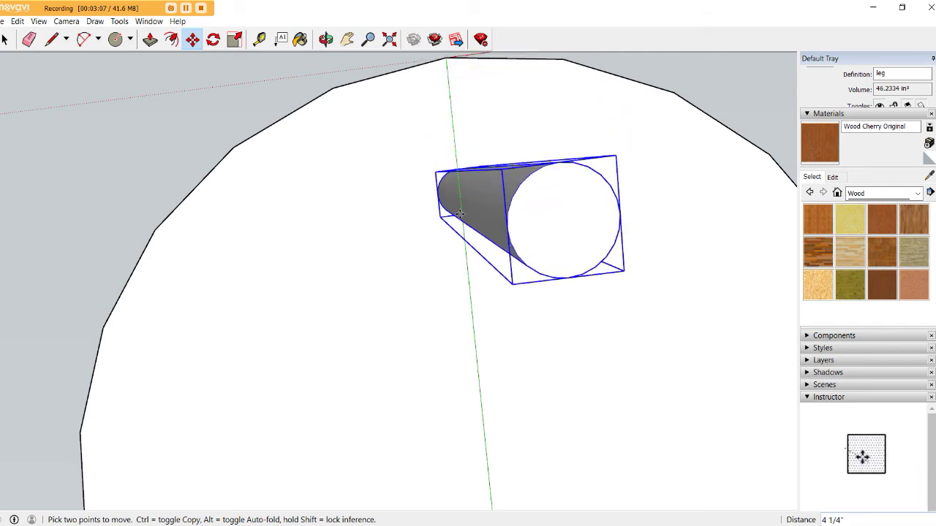
key(ctrl)
scroll(457, 168, down, 3)
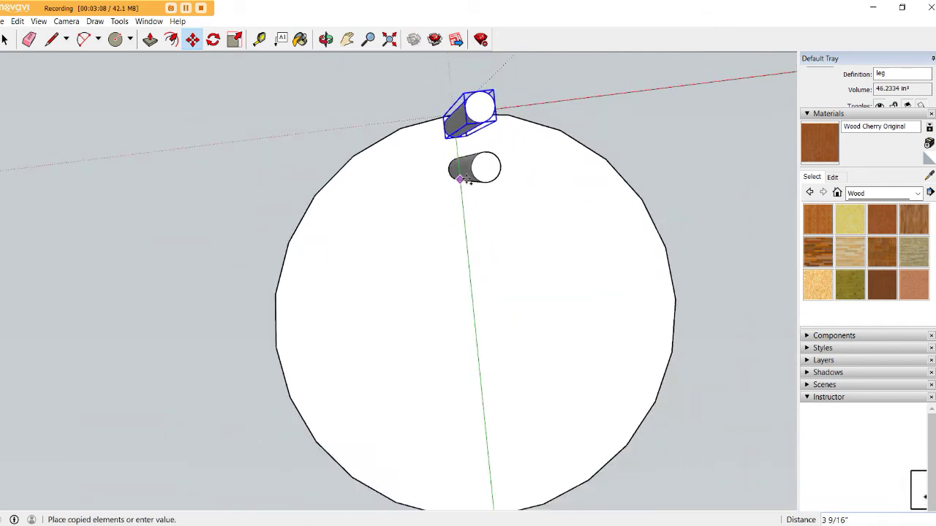
scroll(473, 242, down, 1)
scroll(481, 365, up, 1)
scroll(476, 413, up, 2)
mouse_move(475, 413)
middle_down()
mouse_move(497, 236)
mouse_move(527, 336)
middle_up()
click(509, 382)
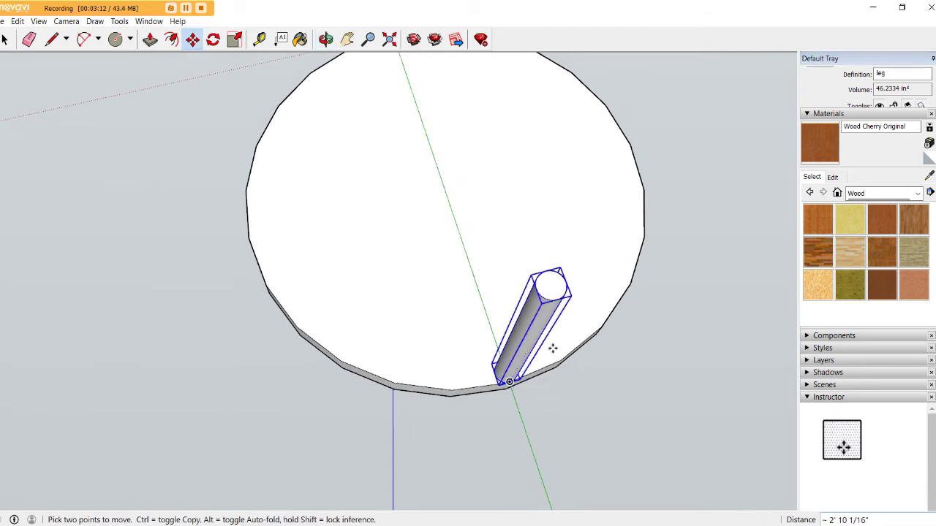
Orbit around the table to check both legs from above
scroll(387, 461, down, 1)
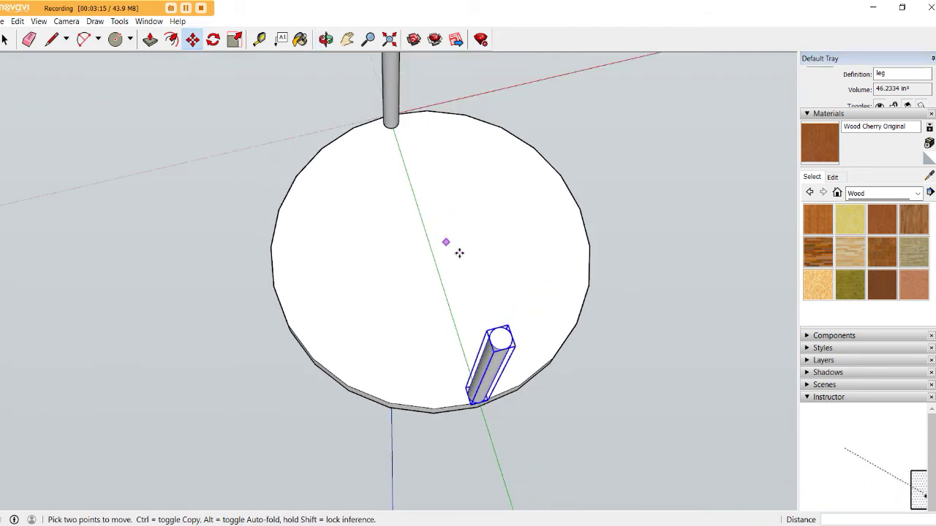
mouse_move(514, 354)
middle_down()
mouse_move(580, 309)
mouse_move(631, 236)
mouse_move(573, 299)
middle_up()
scroll(375, 276, down, 2)
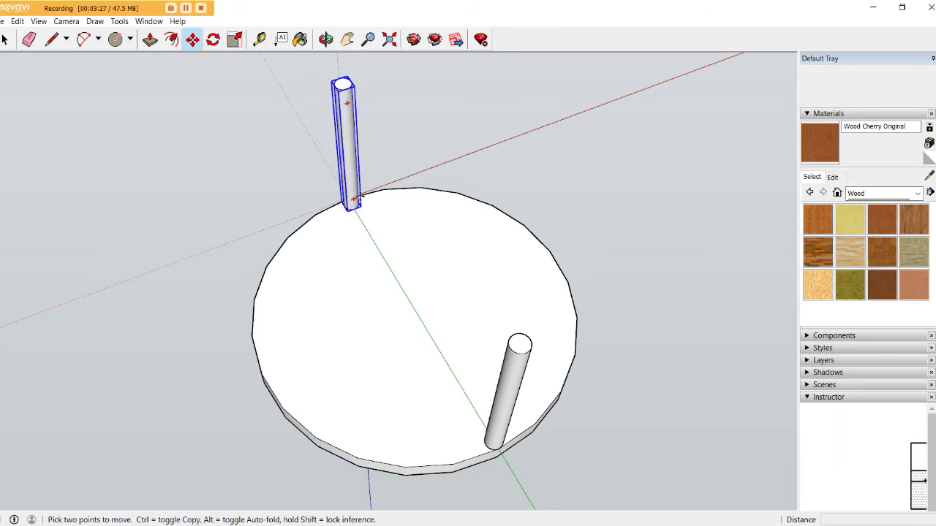
middle_drag(358, 196, 391, 179)
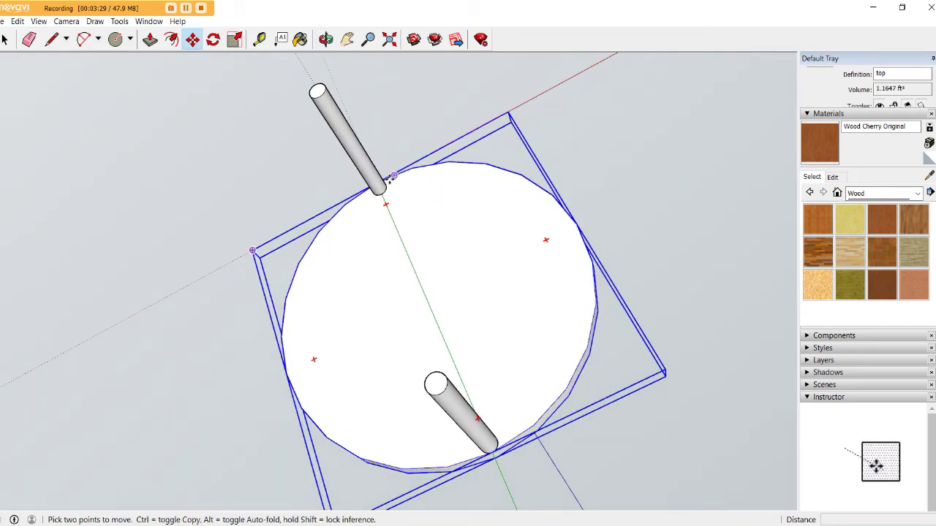
Copy the leg to a third point on the tabletop edge
scroll(383, 179, up, 3)
scroll(380, 202, up, 2)
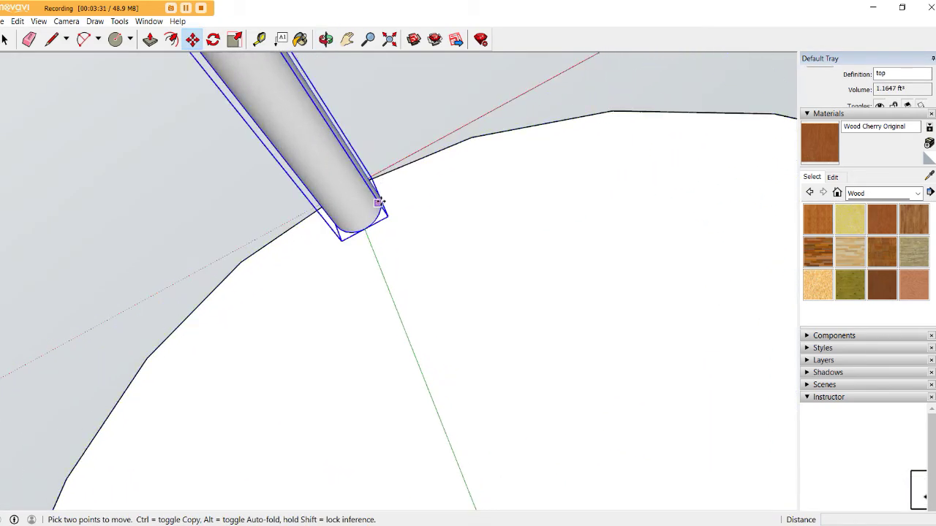
click(377, 198)
key(ctrl)
scroll(222, 149, down, 1)
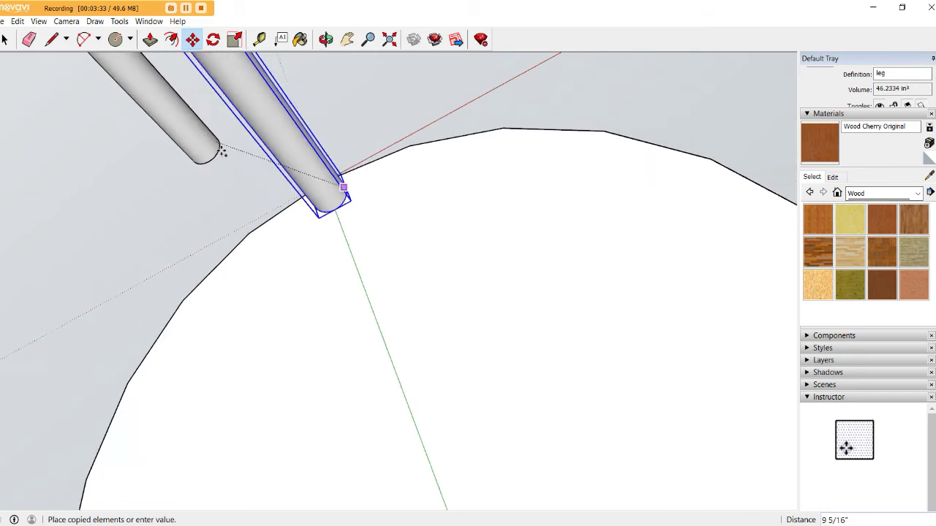
scroll(221, 150, down, 2)
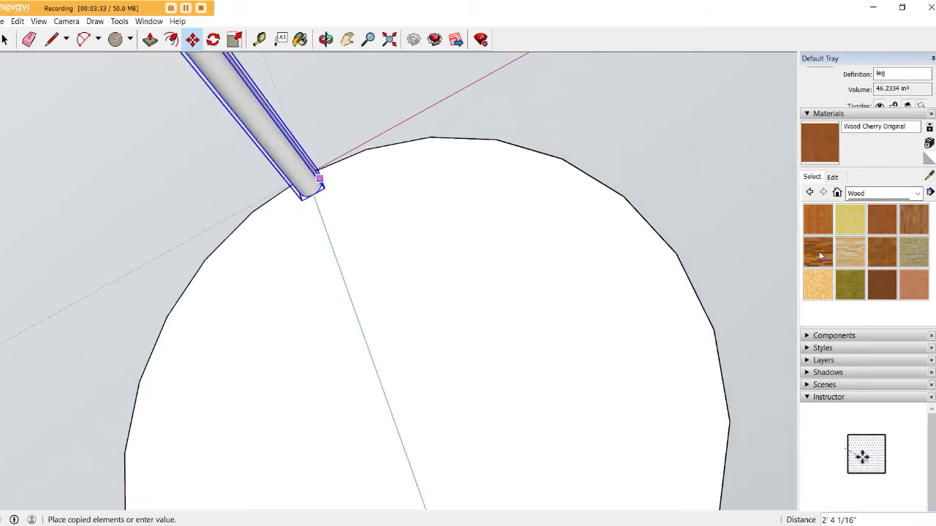
click(695, 291)
Copy the leg again to place the fourth leg on the tabletop edge
scroll(658, 256, down, 2)
scroll(655, 220, down, 1)
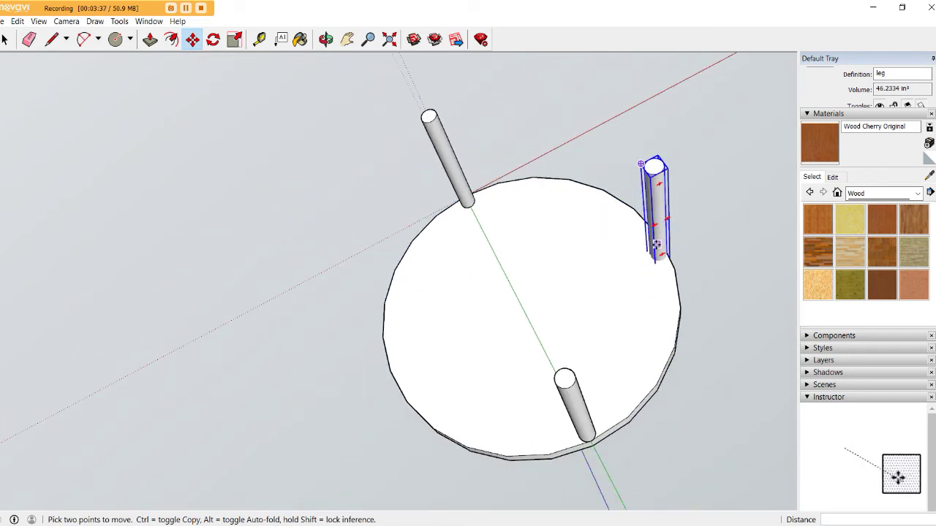
scroll(653, 249, up, 3)
scroll(652, 257, up, 2)
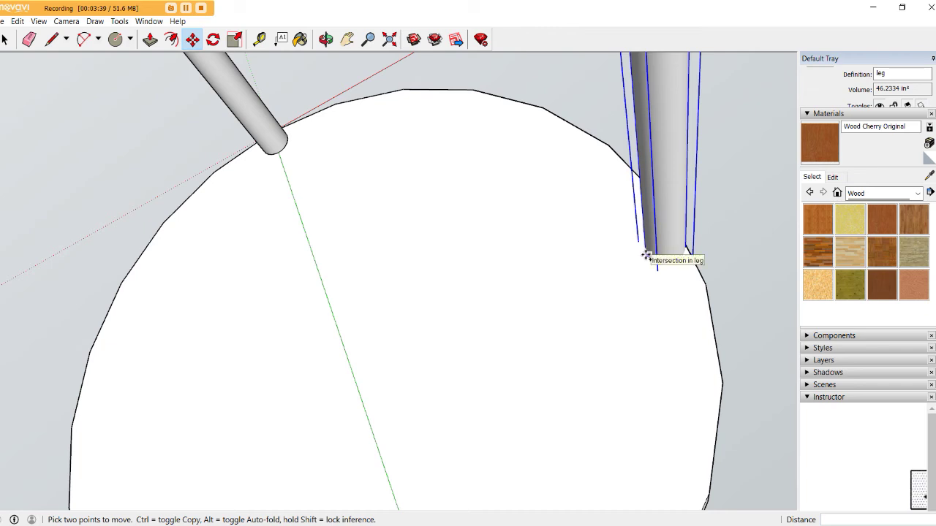
scroll(643, 263, up, 3)
scroll(651, 256, up, 2)
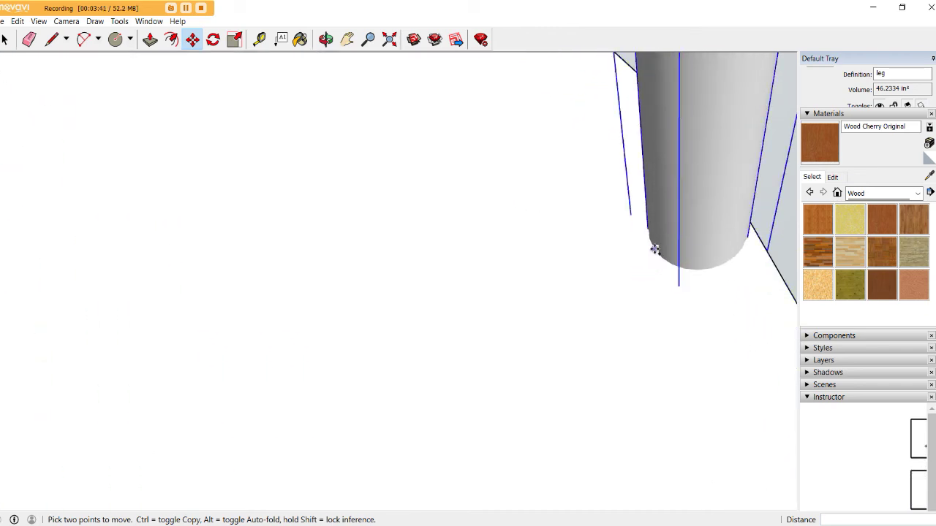
click(653, 250)
scroll(498, 321, down, 2)
scroll(497, 322, down, 2)
scroll(497, 329, down, 2)
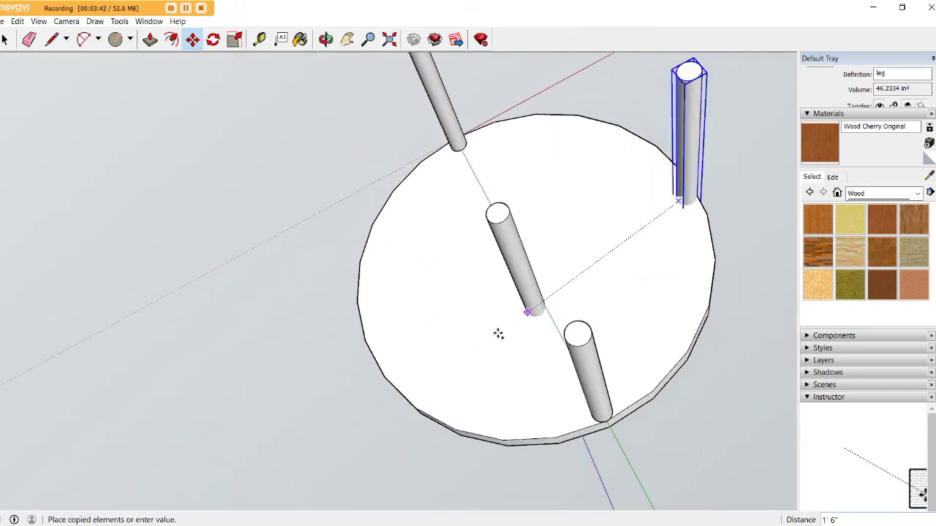
scroll(395, 373, up, 1)
scroll(396, 373, up, 2)
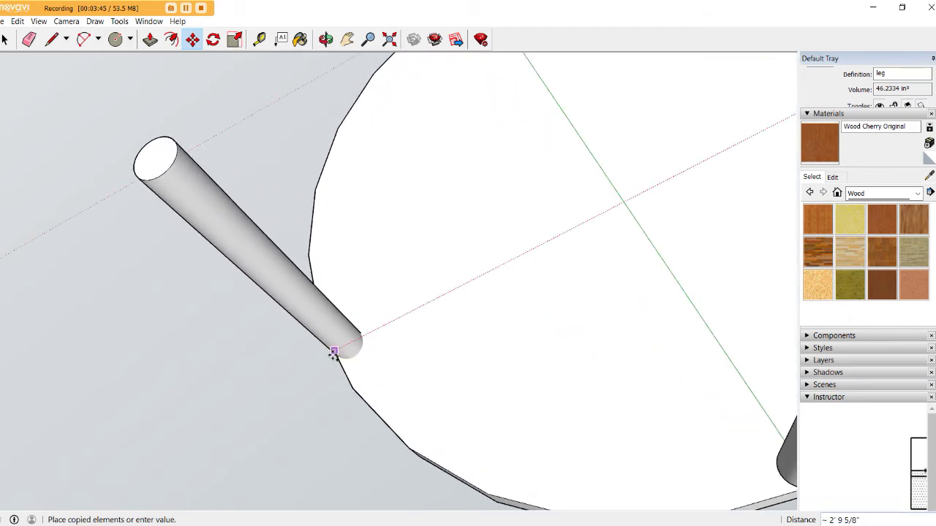
click(334, 352)
Orbit around the table to check the four-leg layout
scroll(372, 293, down, 3)
scroll(567, 286, down, 2)
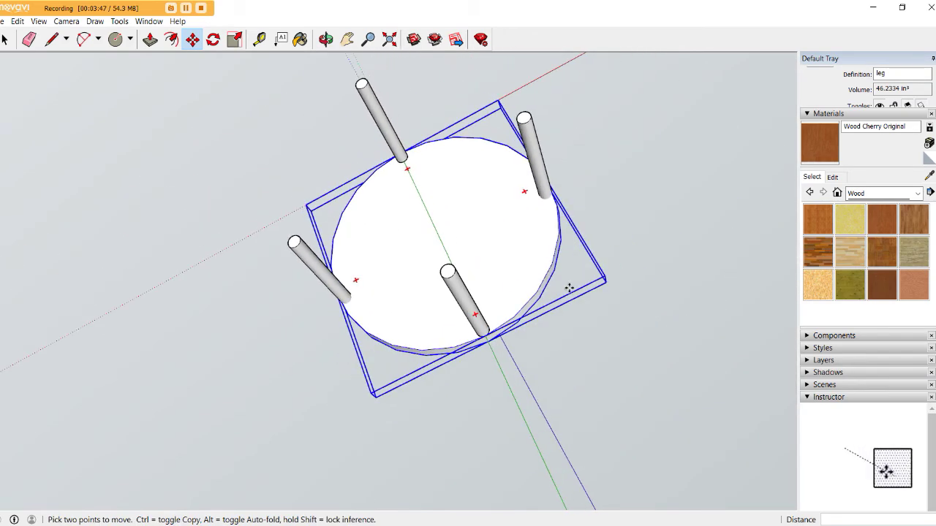
mouse_move(568, 286)
middle_down()
mouse_move(343, 191)
mouse_move(351, 121)
middle_up()
scroll(429, 328, down, 2)
scroll(543, 328, down, 1)
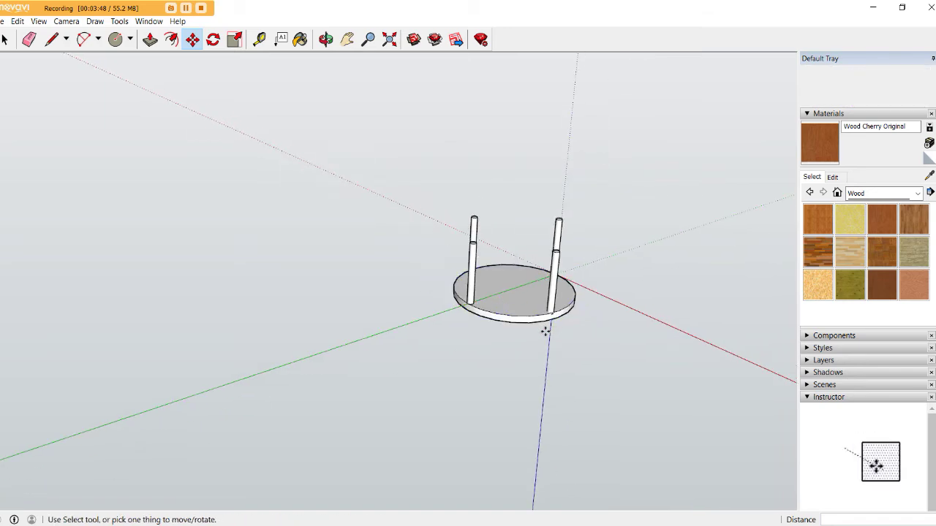
mouse_move(544, 328)
middle_down()
mouse_move(512, 278)
mouse_move(346, 299)
mouse_move(373, 232)
mouse_move(486, 227)
mouse_move(465, 153)
mouse_move(463, 225)
middle_up()
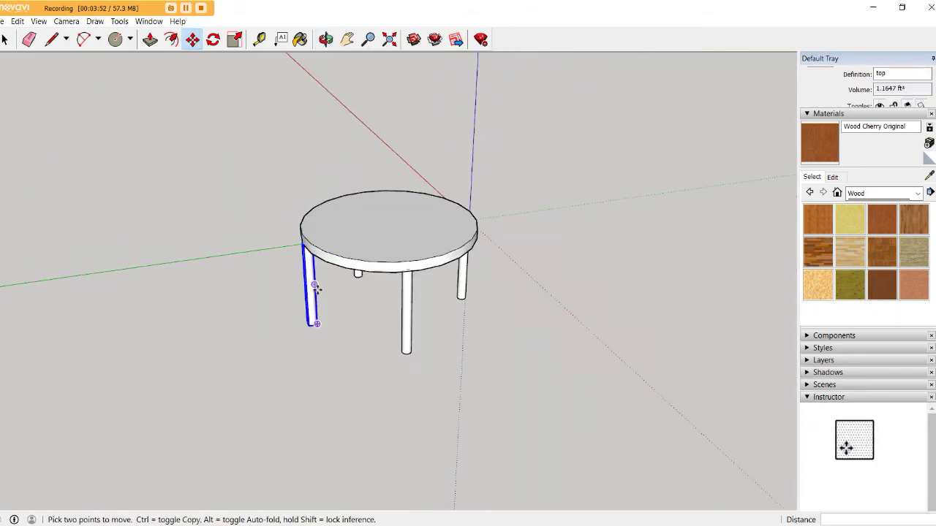
mouse_move(430, 313)
middle_down()
mouse_move(536, 226)
mouse_move(675, 198)
middle_up()
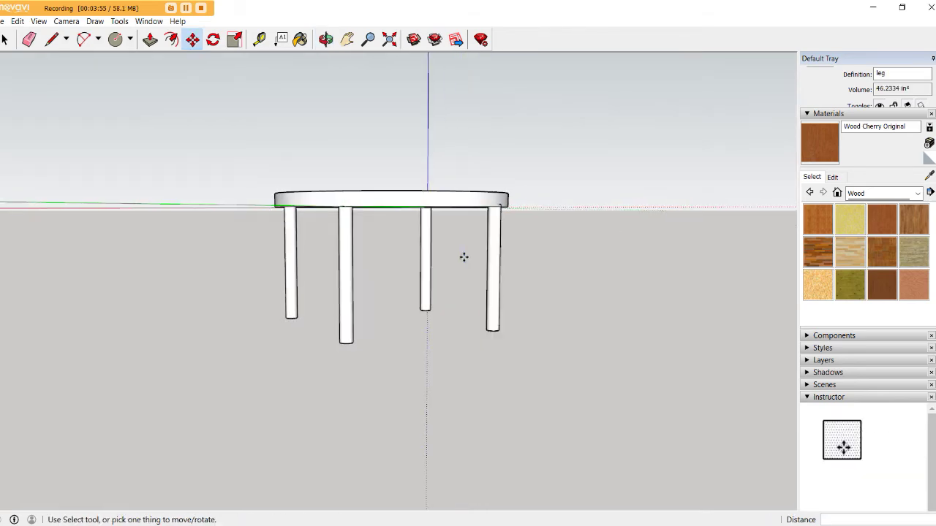
mouse_move(463, 256)
middle_down()
mouse_move(485, 296)
mouse_move(557, 319)
mouse_move(651, 280)
mouse_move(655, 301)
mouse_move(648, 257)
mouse_move(651, 267)
middle_up()
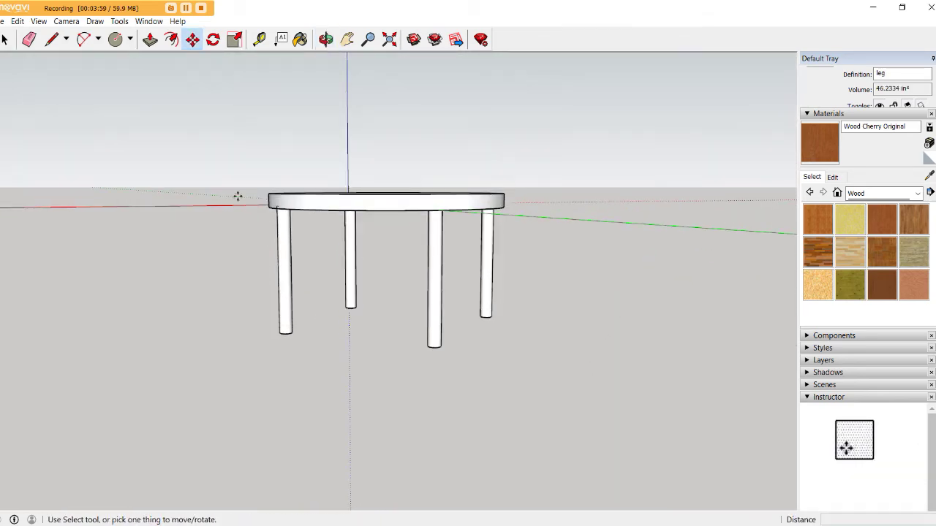
click(6, 40)
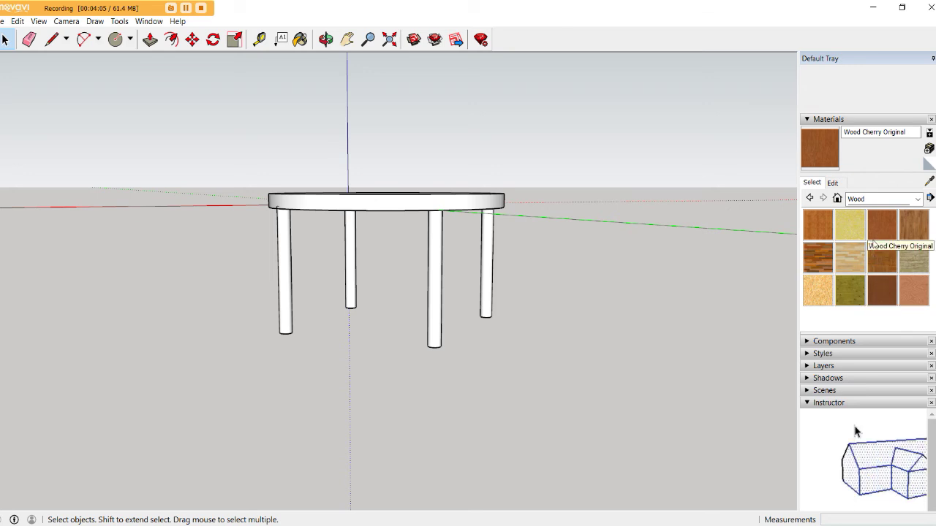
Paint the tabletop with the Wood Floor material from the Wood collection
click(817, 235)
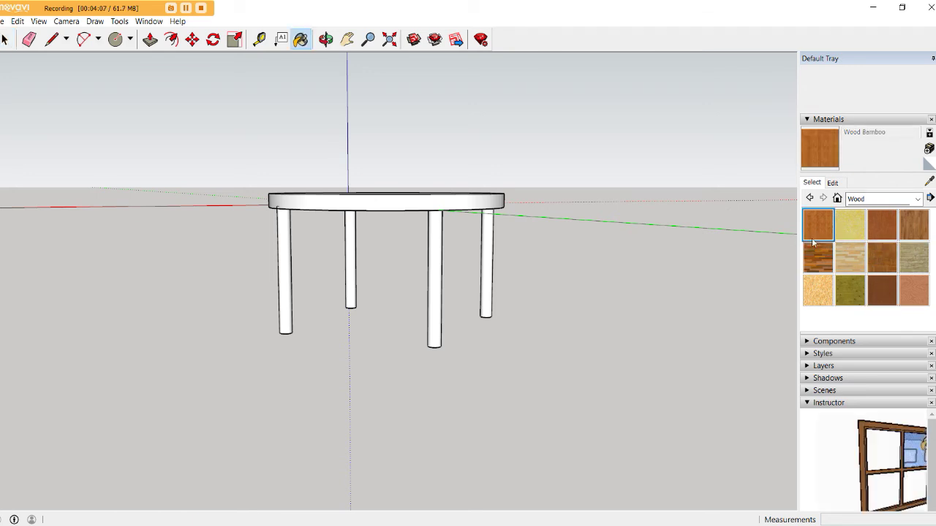
middle_drag(548, 237, 481, 224)
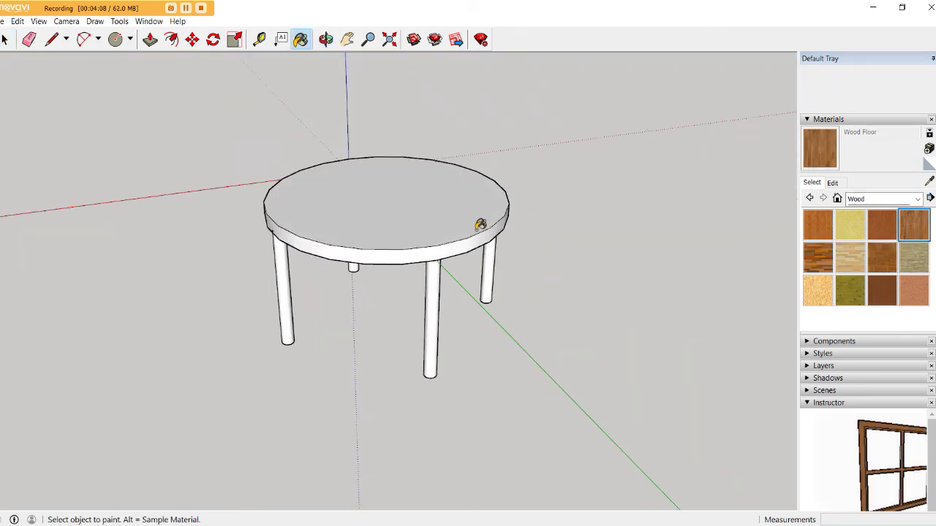
click(446, 221)
middle_drag(431, 269, 612, 253)
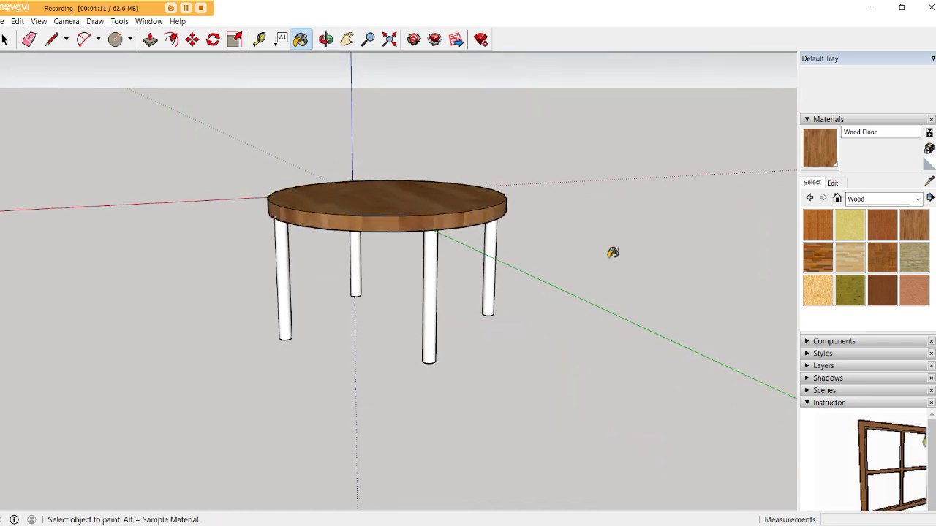
click(913, 198)
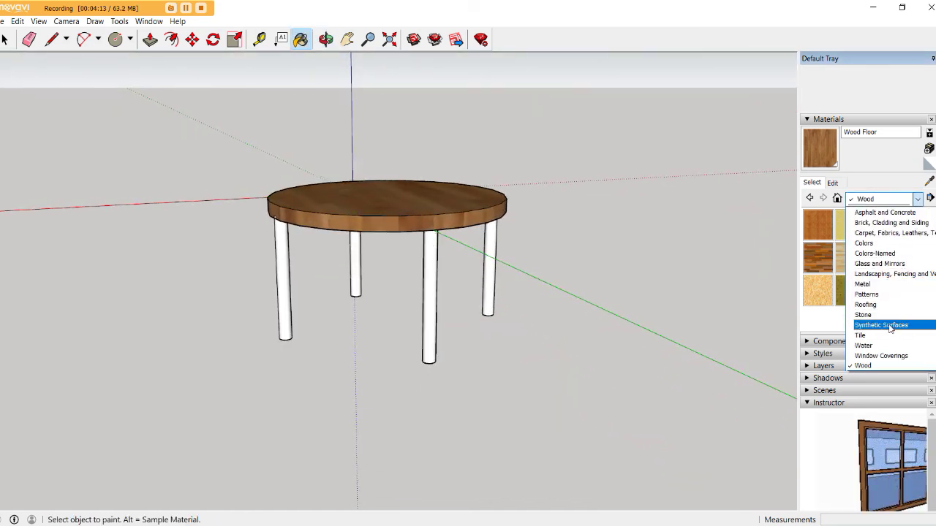
click(885, 285)
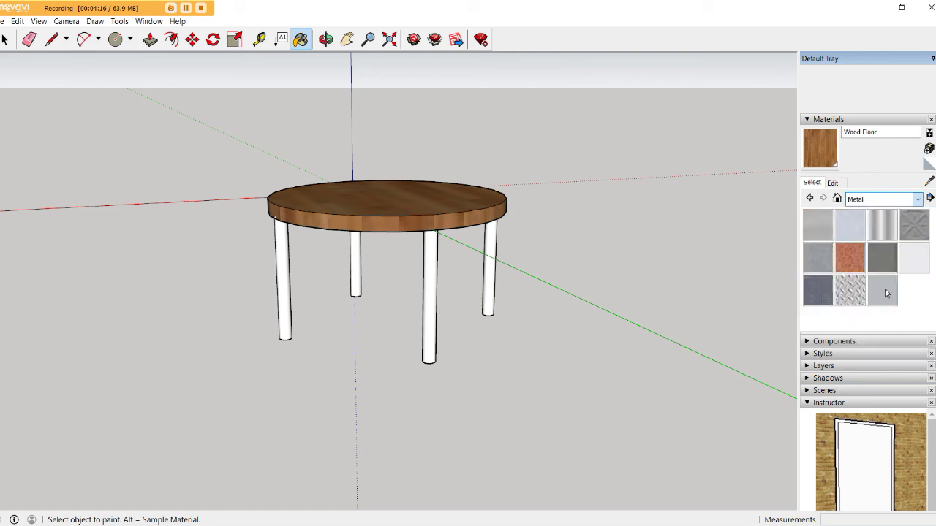
Paint each table leg with Metal Corrugated Shiny, then view the table at eye level
click(888, 231)
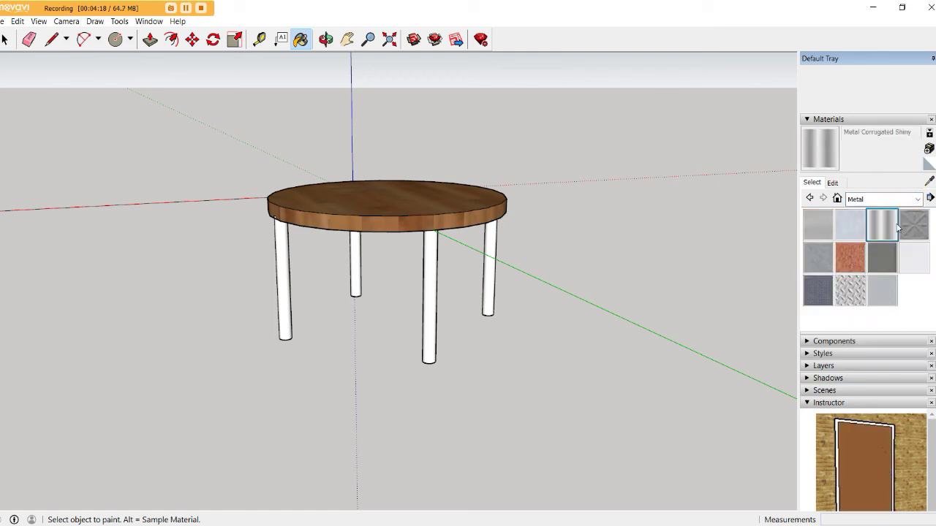
click(433, 273)
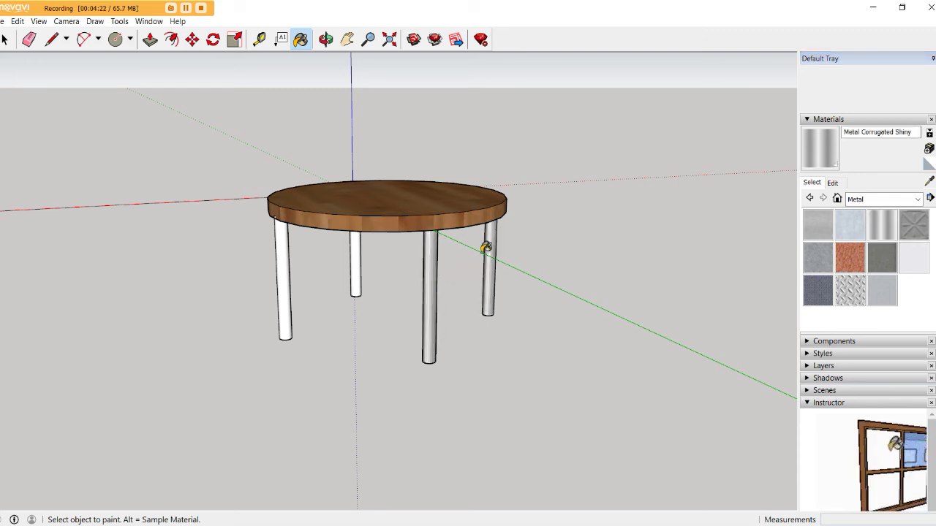
scroll(360, 255, up, 3)
click(355, 256)
click(234, 268)
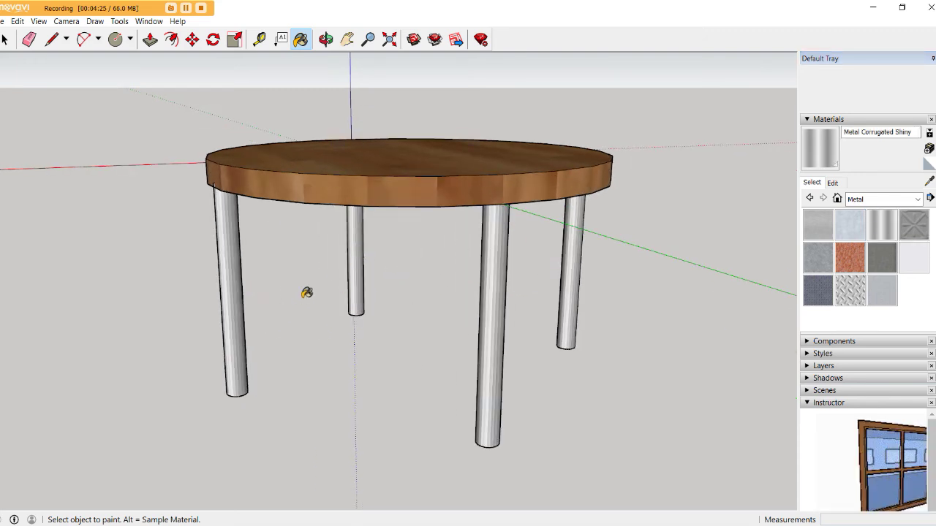
key(o)
mouse_move(383, 285)
mouse_down()
mouse_move(242, 359)
mouse_move(330, 224)
mouse_move(282, 258)
mouse_move(120, 242)
mouse_move(212, 248)
mouse_move(211, 266)
mouse_move(202, 257)
mouse_move(220, 168)
mouse_move(275, 185)
mouse_move(341, 170)
mouse_move(285, 129)
mouse_move(303, 270)
mouse_move(398, 296)
mouse_up()
key(b)
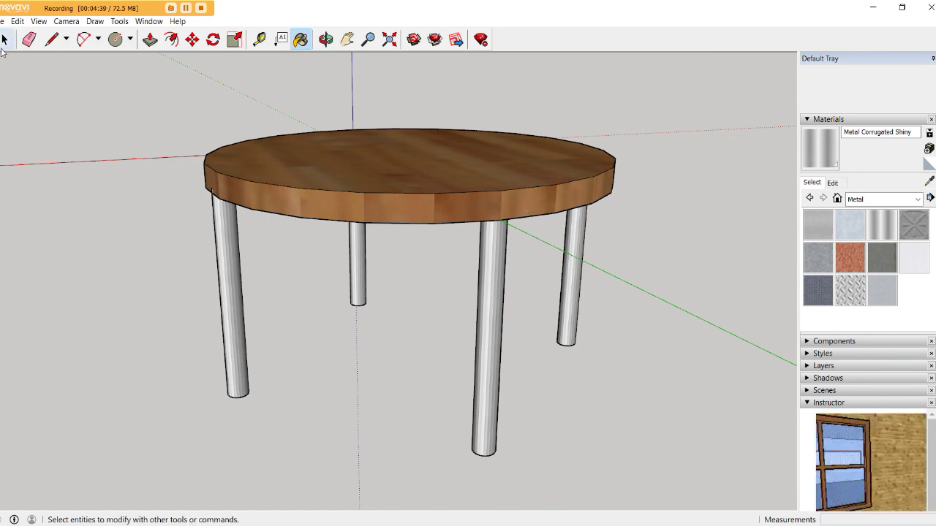
click(5, 39)
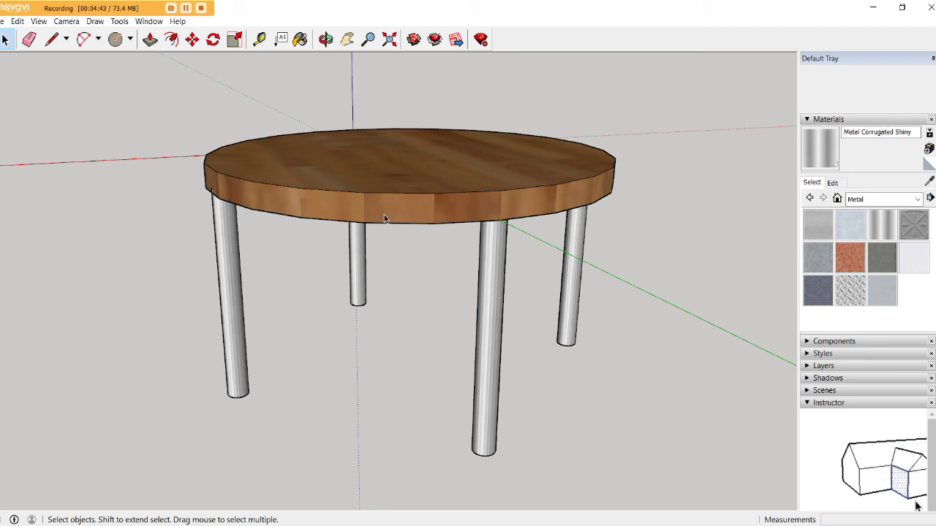
mouse_move(451, 261)
middle_down()
mouse_move(467, 241)
mouse_move(495, 297)
middle_up()
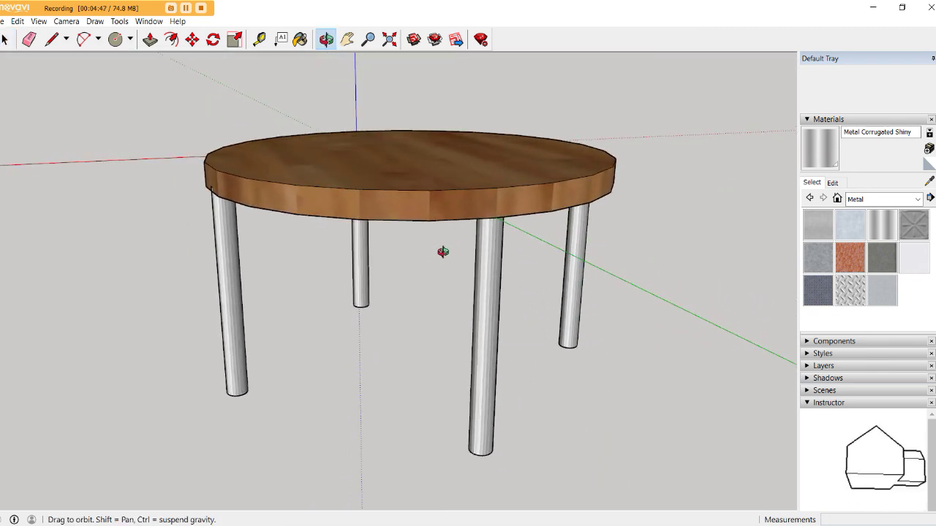